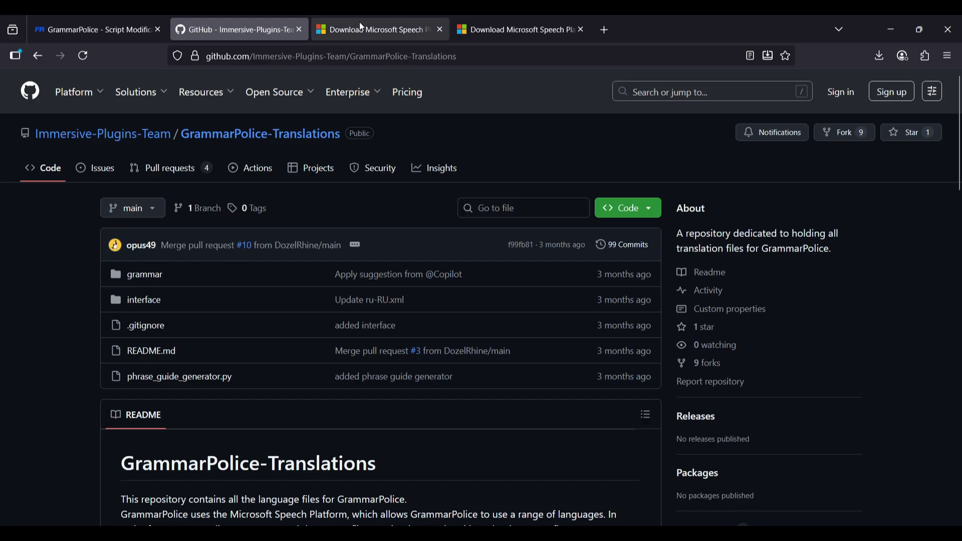
Open the Speech Platform Runtime (Version 11) download list, select the 2.6 MB SpeechPlatformRuntime.msi, and close the list without downloading.
click(359, 24)
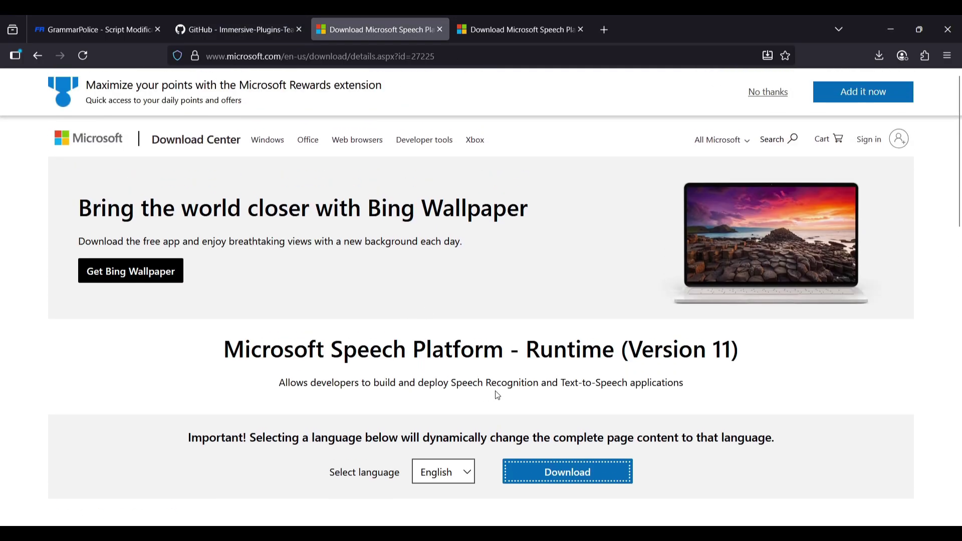
scroll(501, 351, down, 3)
scroll(616, 386, up, 1)
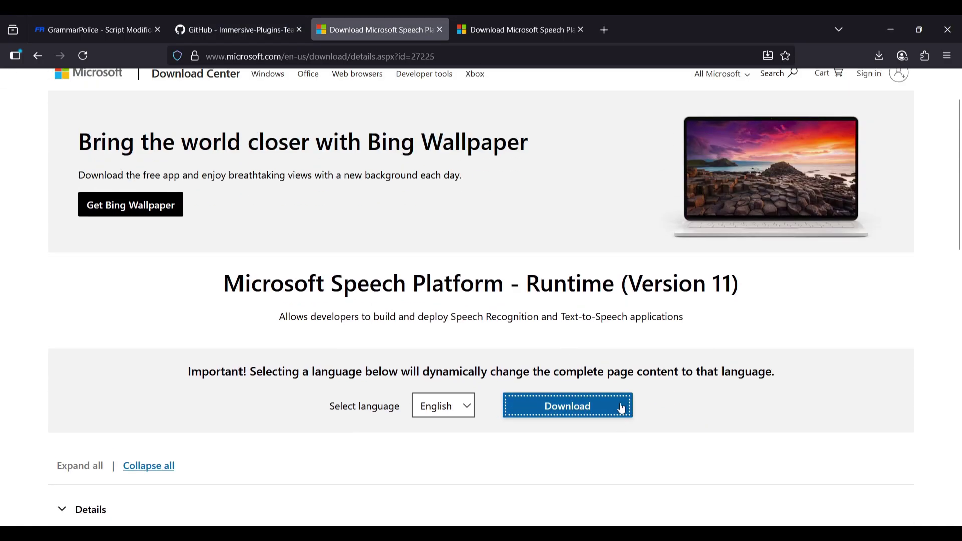
click(578, 410)
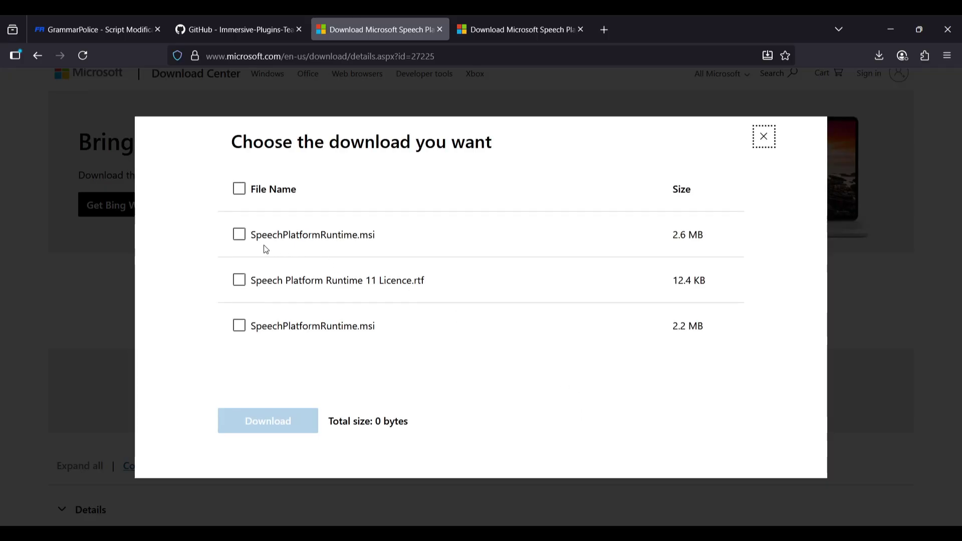
click(240, 235)
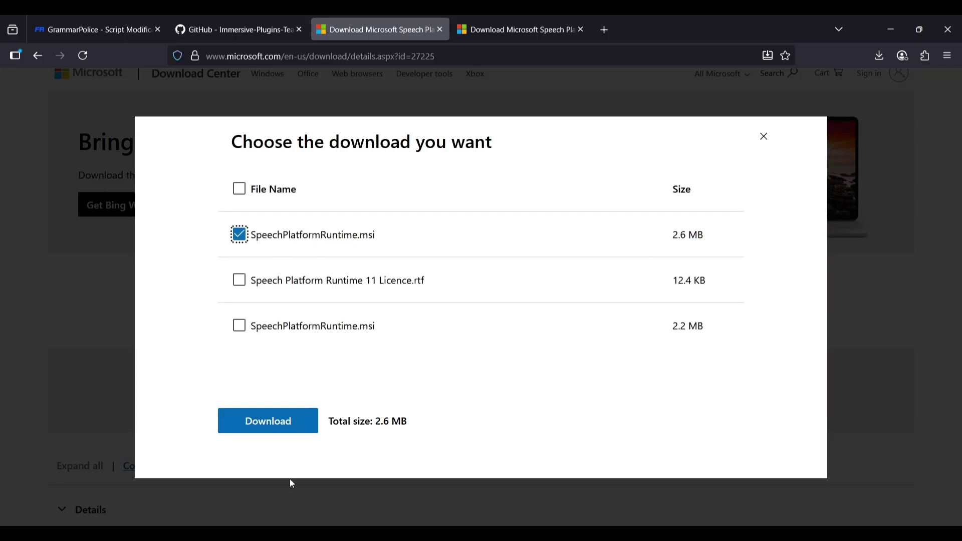
click(764, 136)
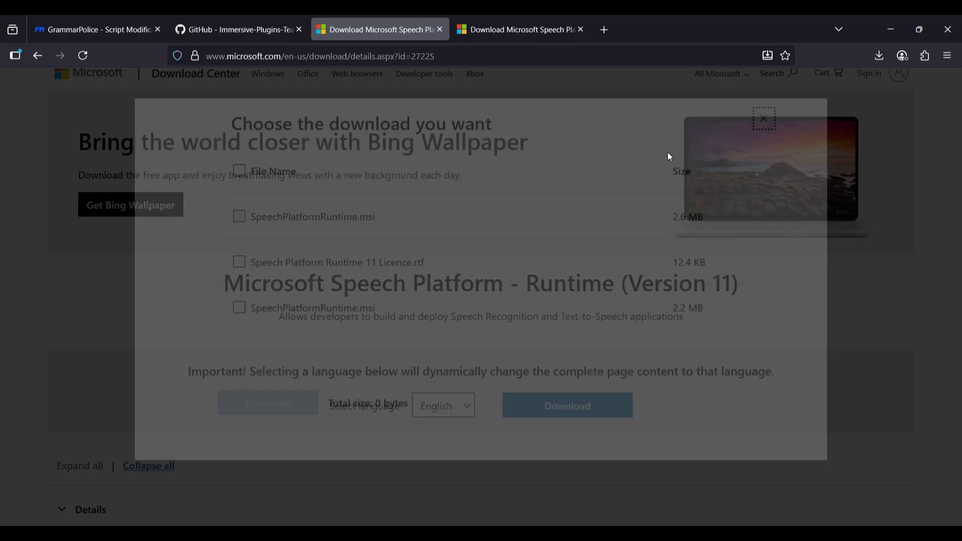
Switch to the Microsoft Speech Platform - Runtime Languages (Version 11) page and open its list of downloads.
click(502, 31)
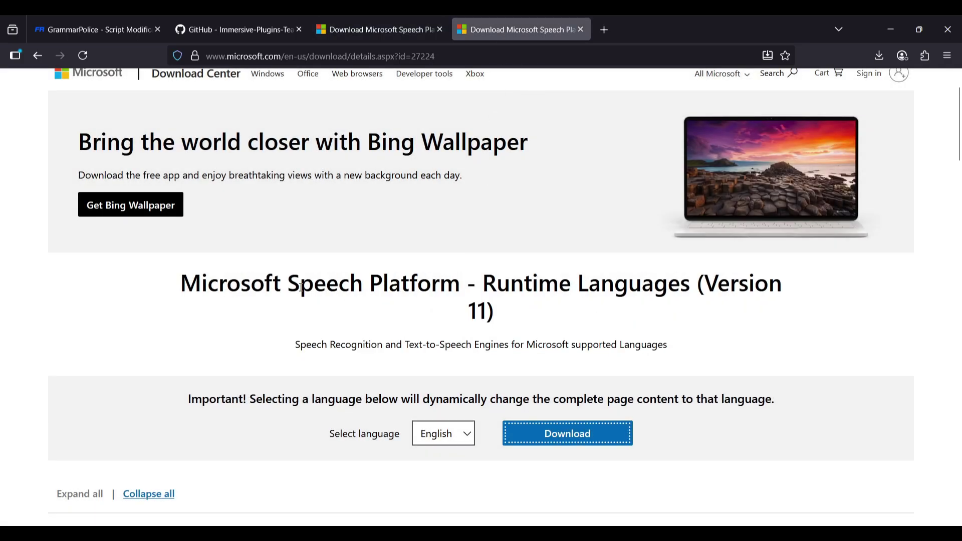
drag(301, 287, 689, 290)
scroll(664, 292, down, 3)
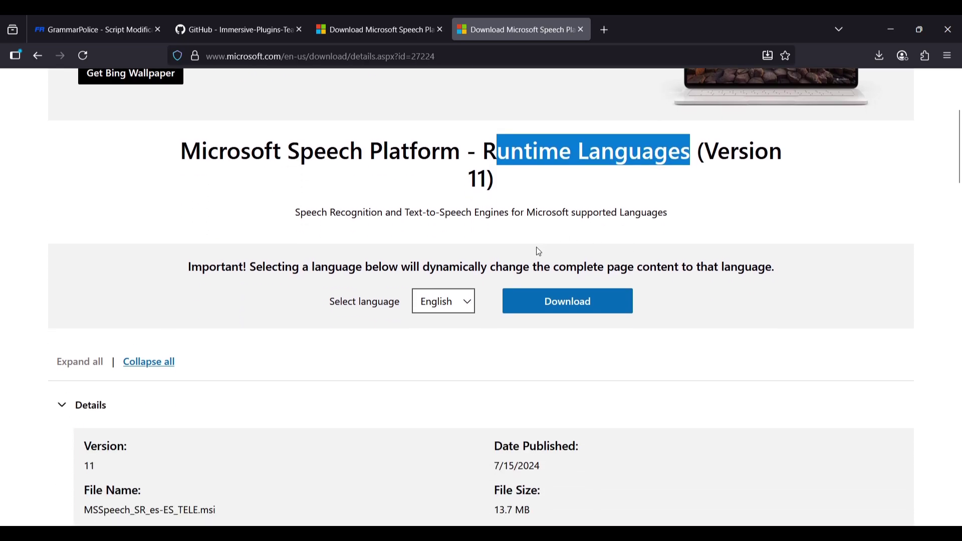
scroll(638, 303, up, 1)
click(582, 373)
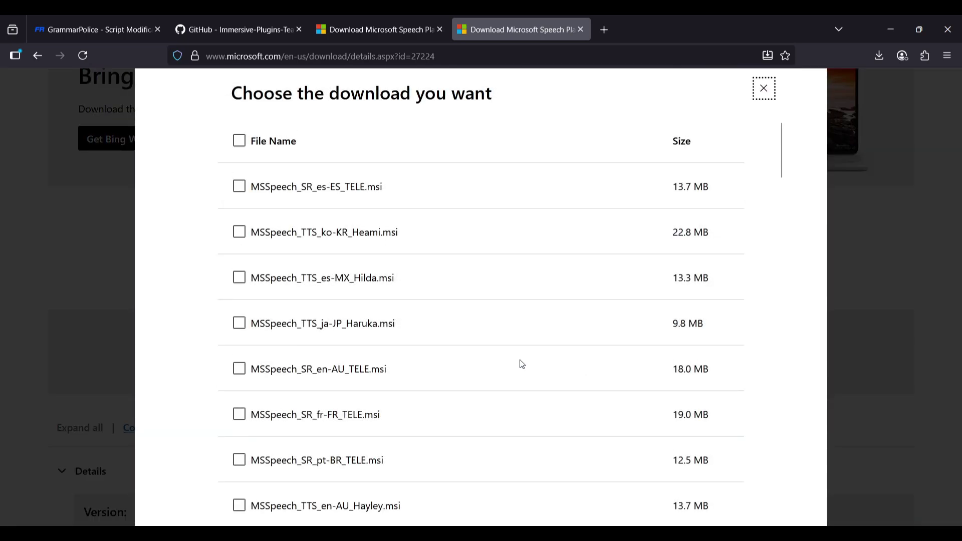
Find and select MSSpeech_SR_en-US_TELE.msi among the runtime language downloads.
scroll(432, 320, down, 20)
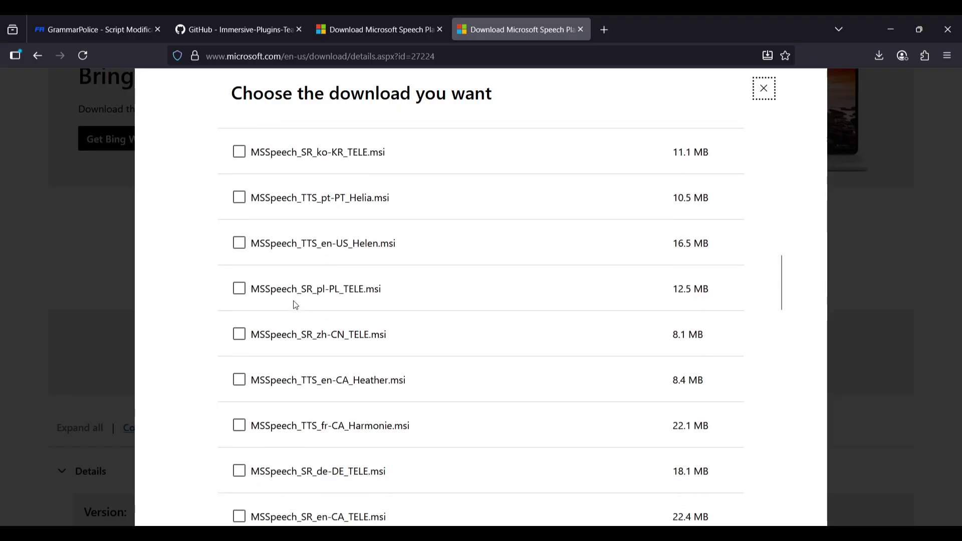
scroll(295, 305, down, 20)
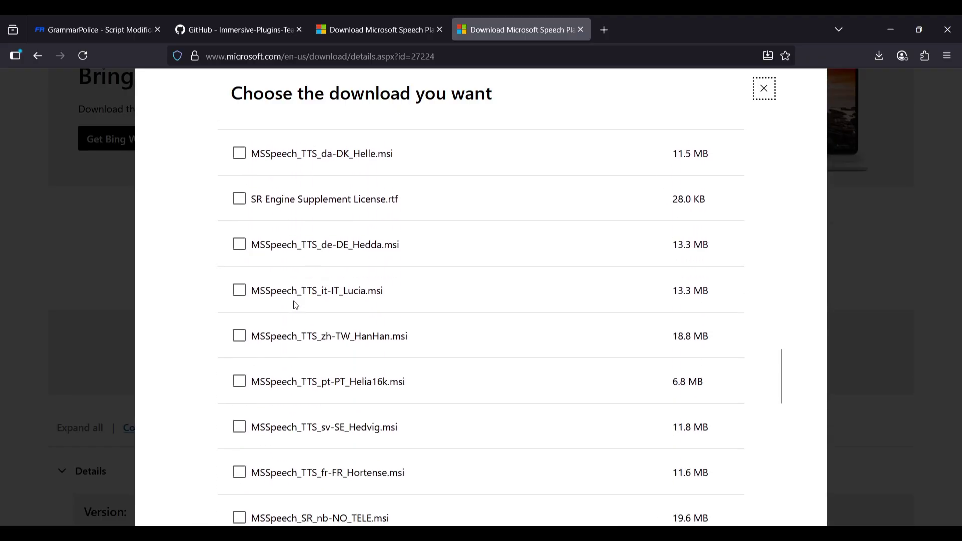
scroll(334, 316, down, 5)
scroll(373, 266, up, 10)
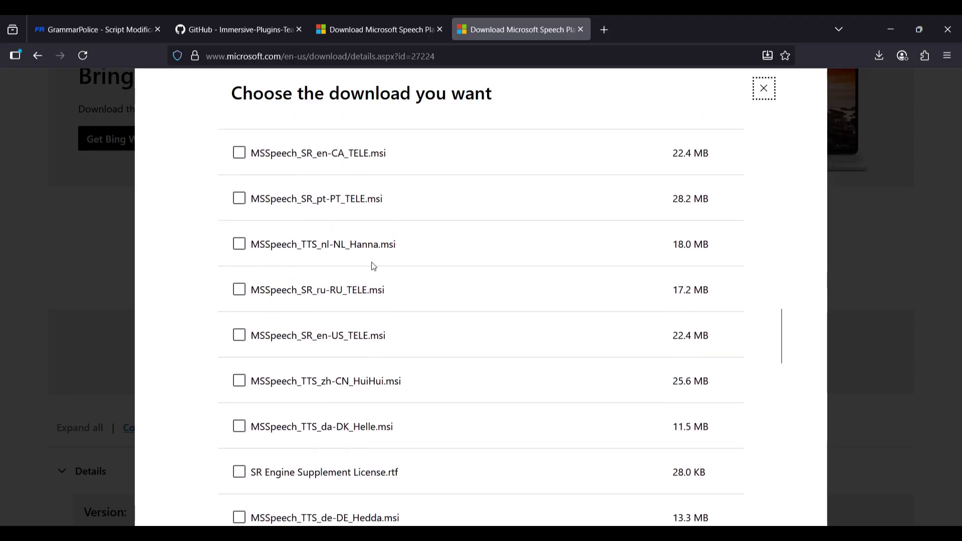
shift+click(360, 250)
click(368, 255)
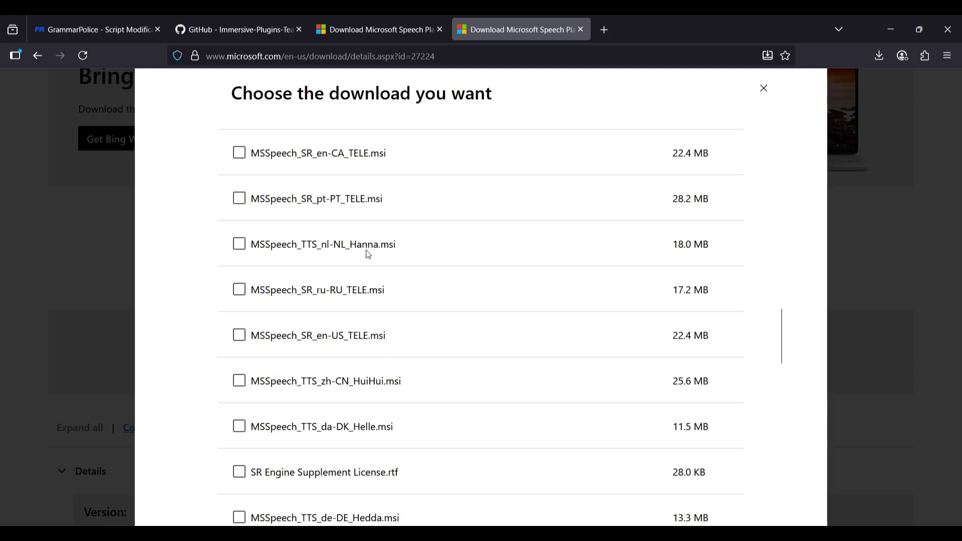
click(248, 339)
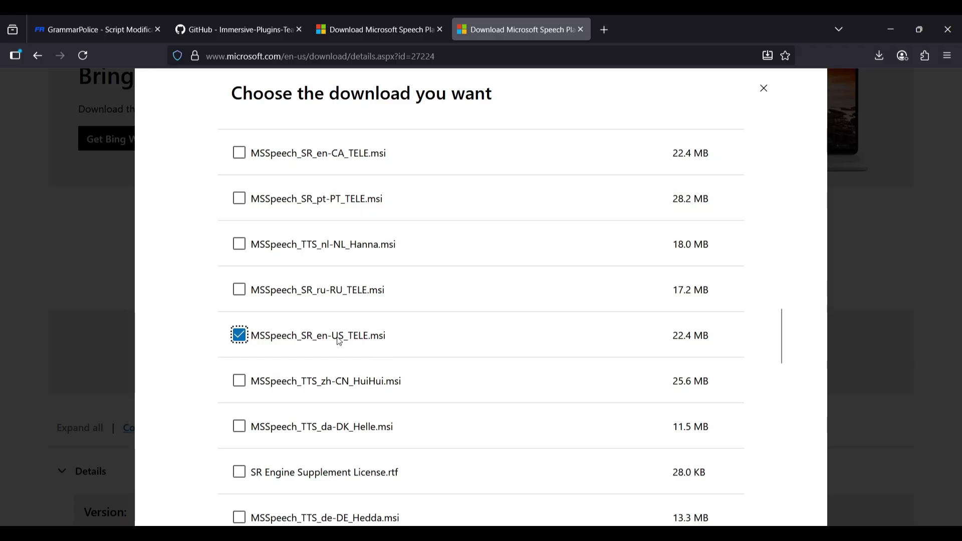
scroll(520, 346, down, 10)
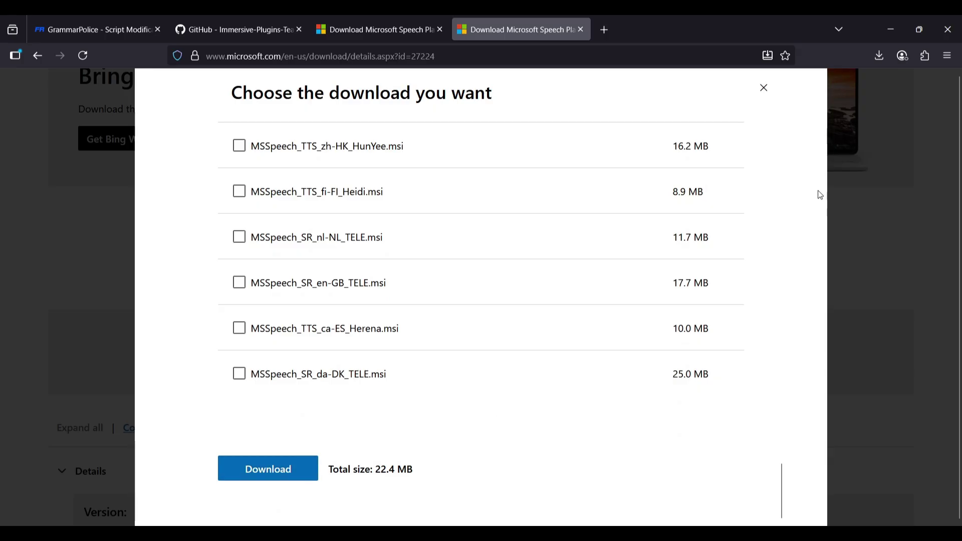
Minimize the browser and open the Grand Theft Auto V game folder in File Explorer.
click(891, 29)
drag(807, 17, 952, 307)
click(895, 300)
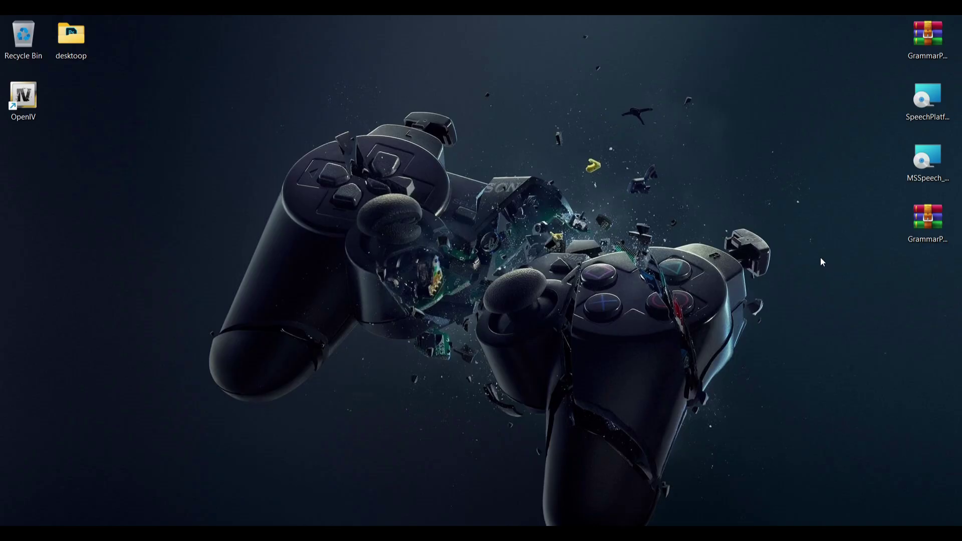
key(super+e)
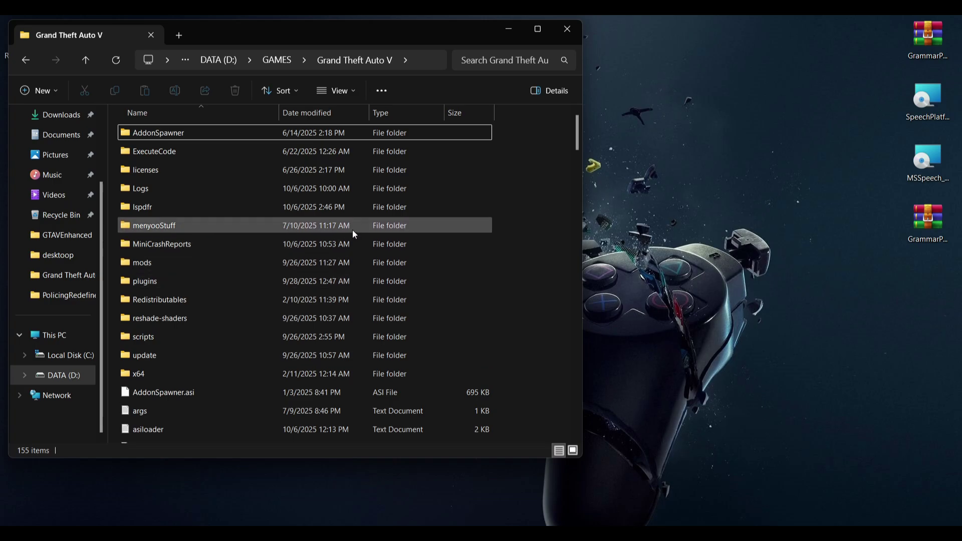
Open the GrammarPolice-1.8.3.1.zip archive in WinRAR and go into its GrammarPolice-1.8.3.1\Grand Theft Auto V folder.
double_click(941, 59)
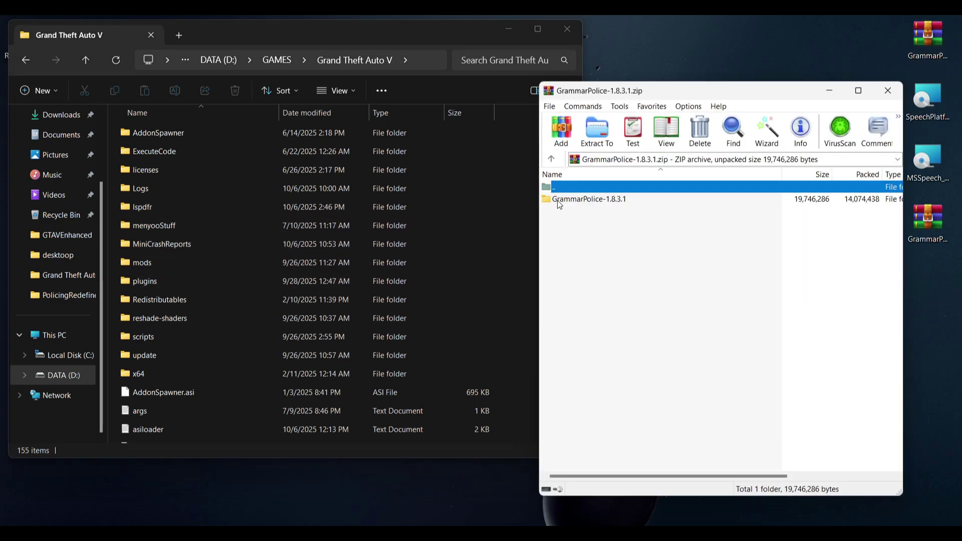
double_click(559, 201)
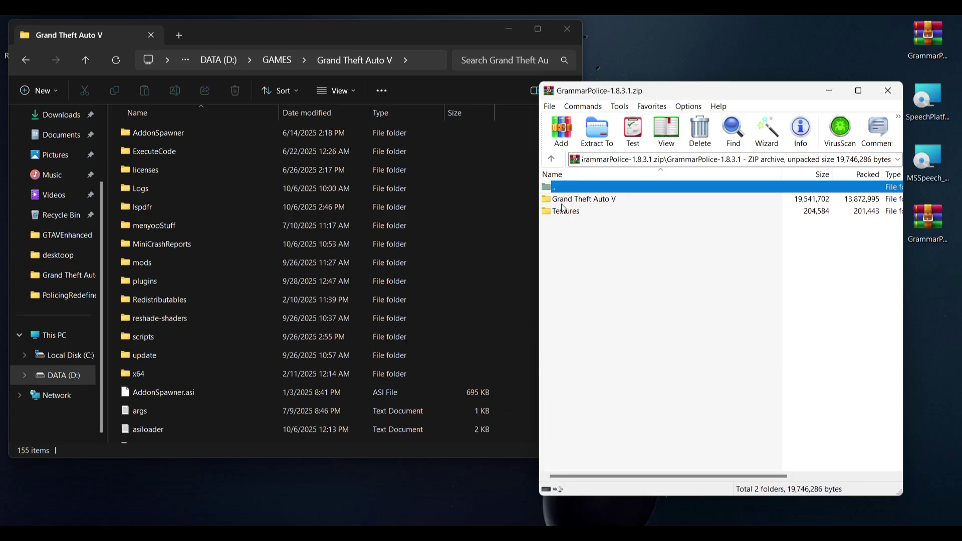
double_click(549, 200)
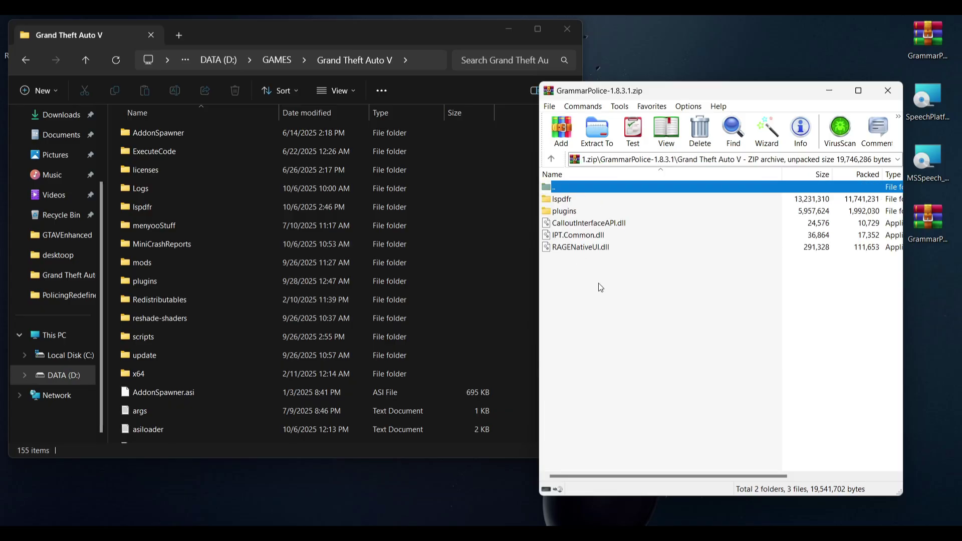
Extract CalloutInterfaceAPI.dll and IPT.Common.dll, without RAGENativeUI.dll, into the Grand Theft Auto V game folder, replacing the existing files.
drag(608, 301, 576, 221)
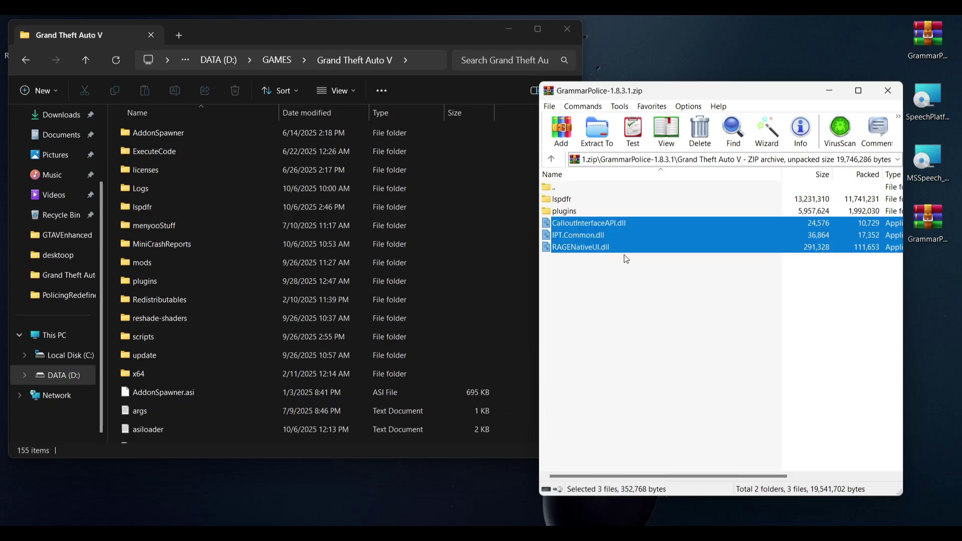
ctrl+click(590, 251)
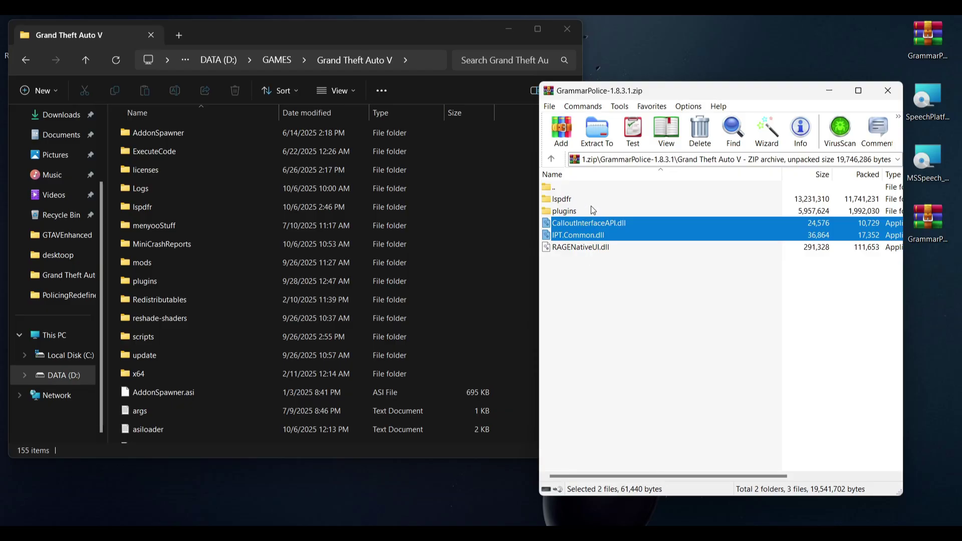
drag(711, 91, 752, 86)
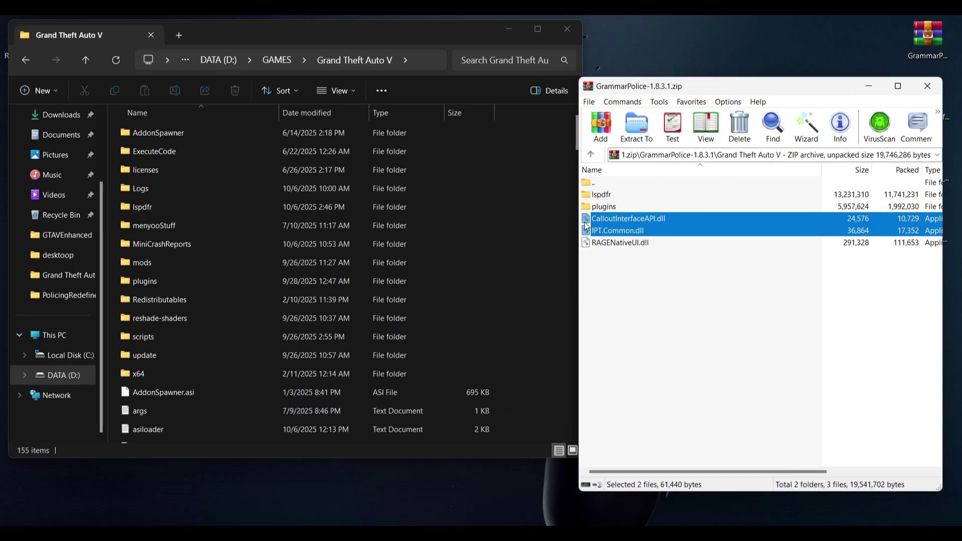
drag(564, 250, 520, 422)
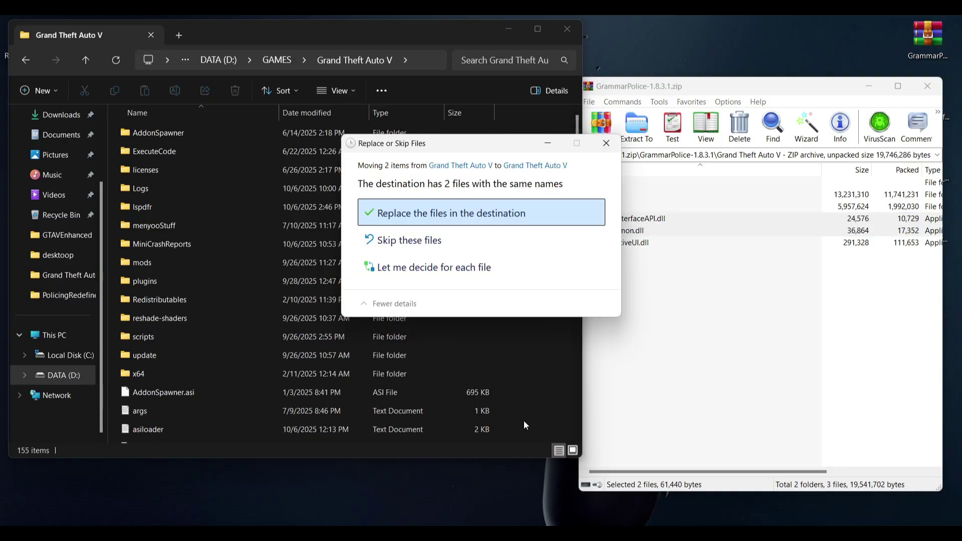
click(430, 216)
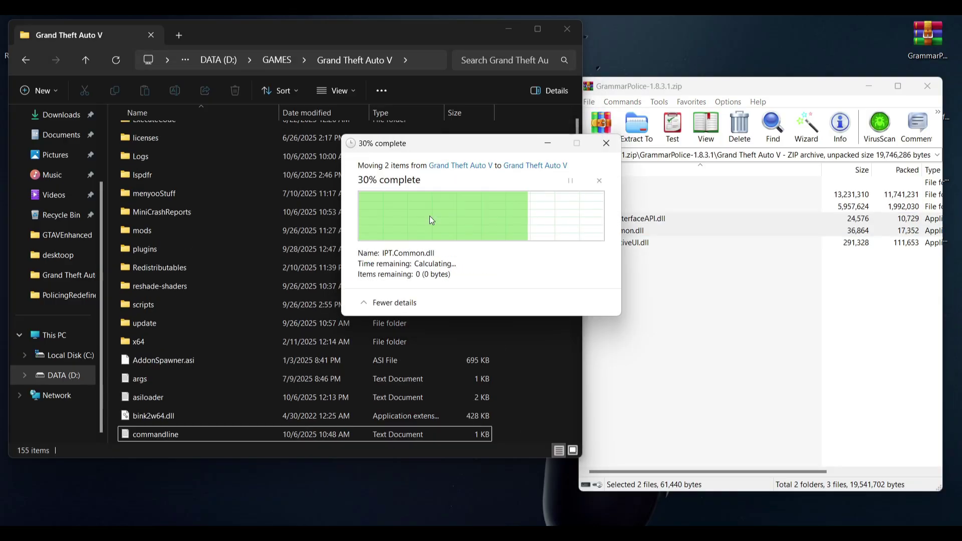
click(602, 306)
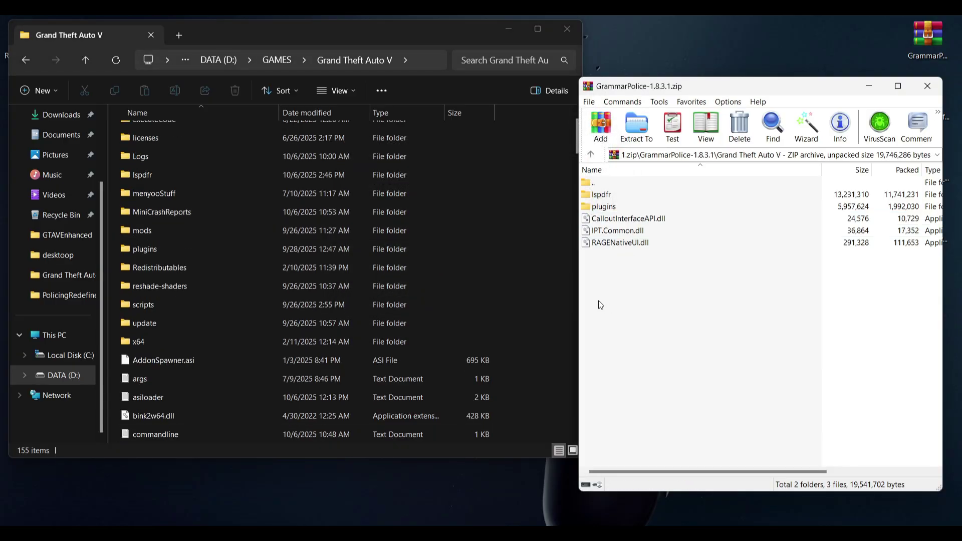
Open the plugins\LSPDFR folder both in the archive and in the game directory.
double_click(592, 207)
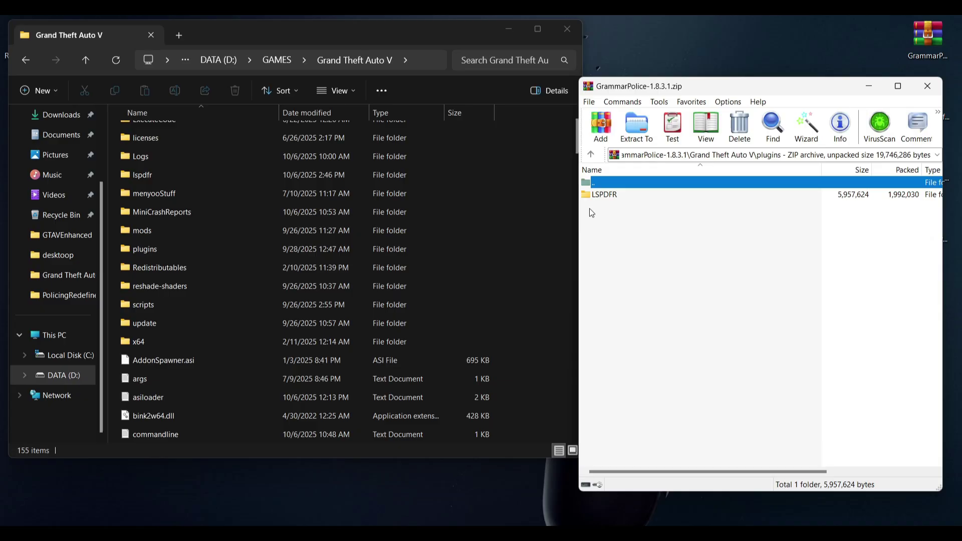
double_click(126, 251)
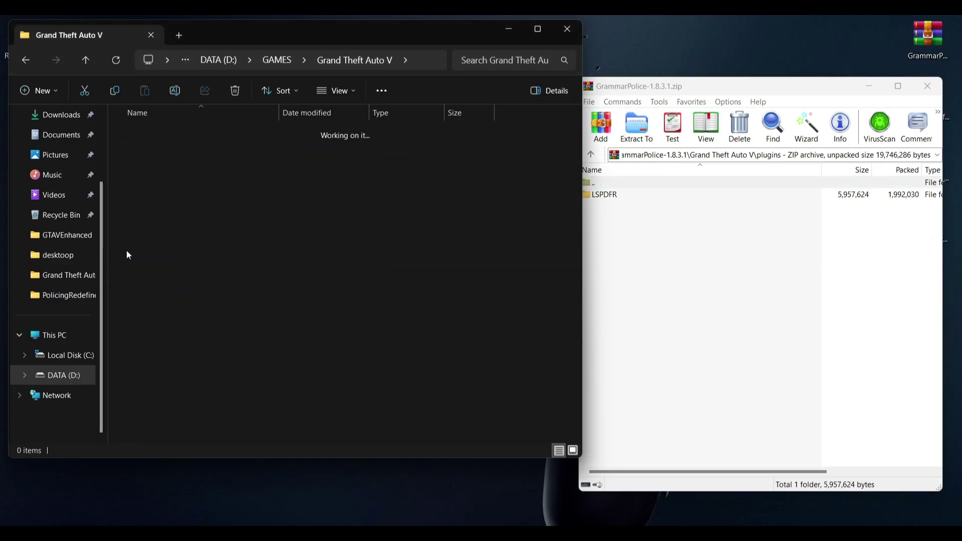
double_click(594, 200)
double_click(145, 151)
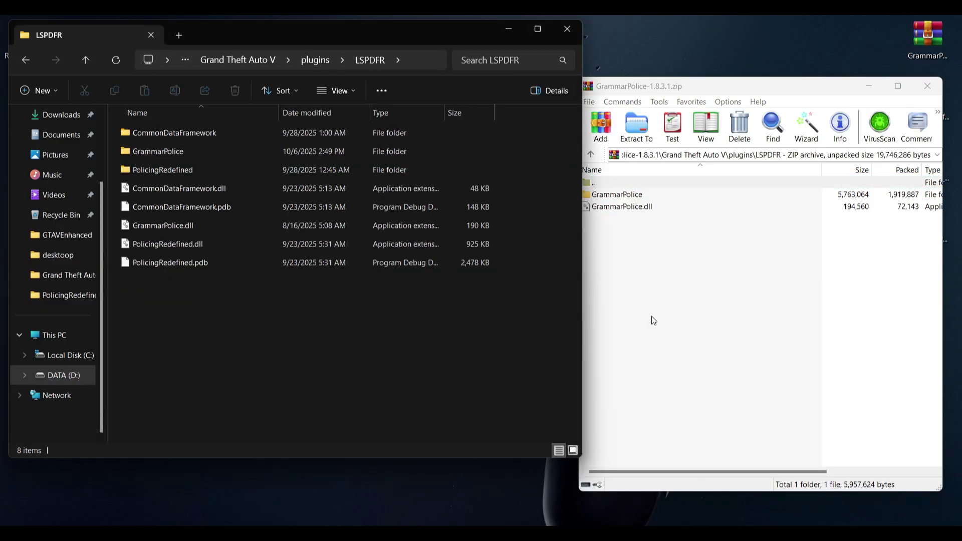
Extract the GrammarPolice folder and GrammarPolice.dll into the game's plugins\LSPDFR folder, replacing the existing files.
drag(695, 302, 588, 196)
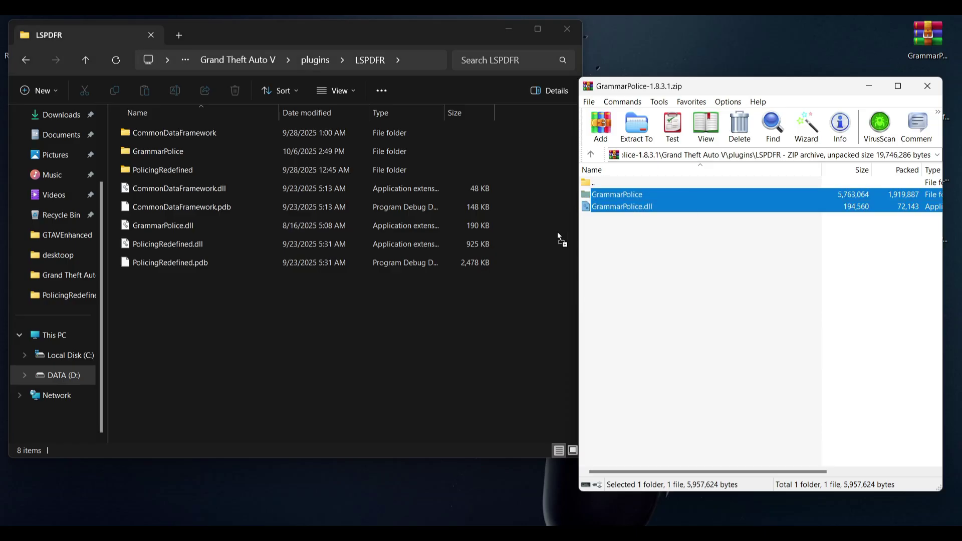
drag(313, 346, 312, 345)
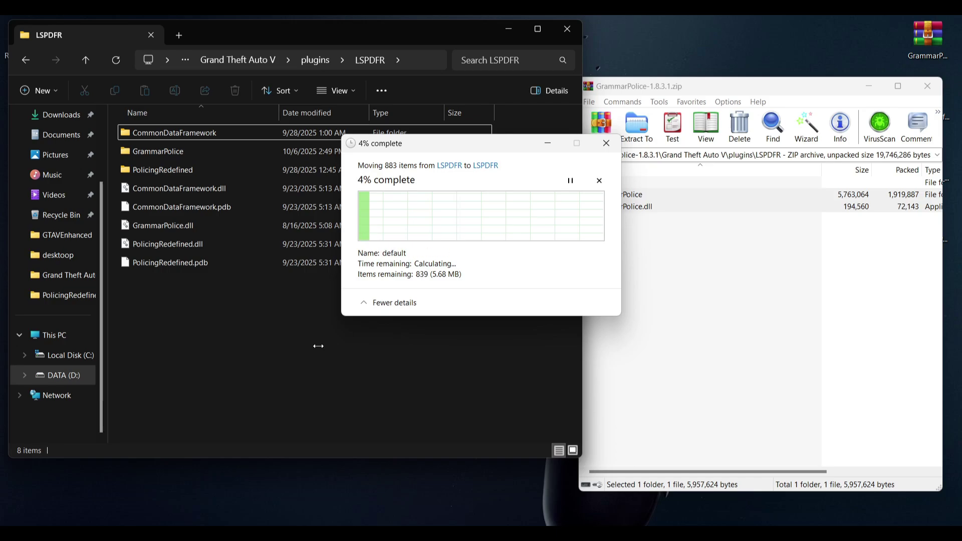
click(430, 215)
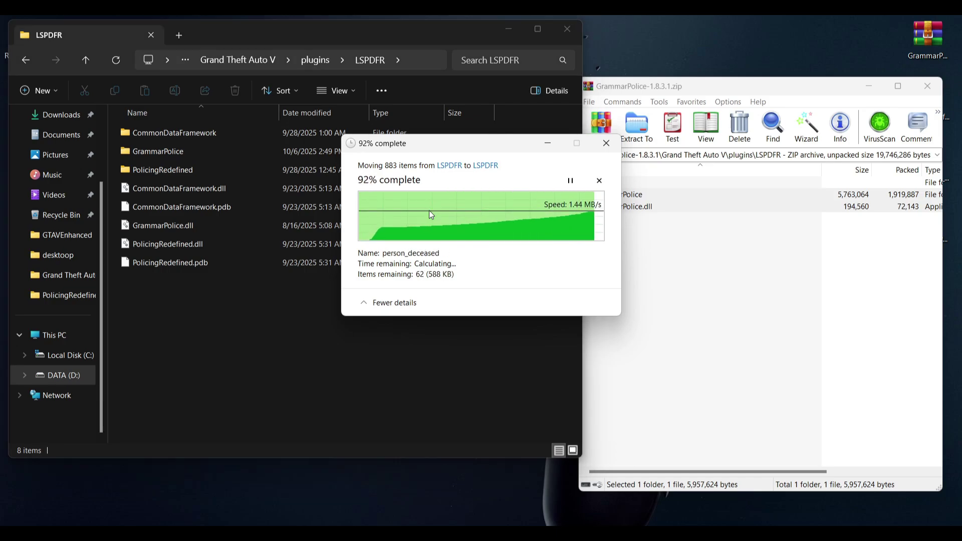
click(708, 270)
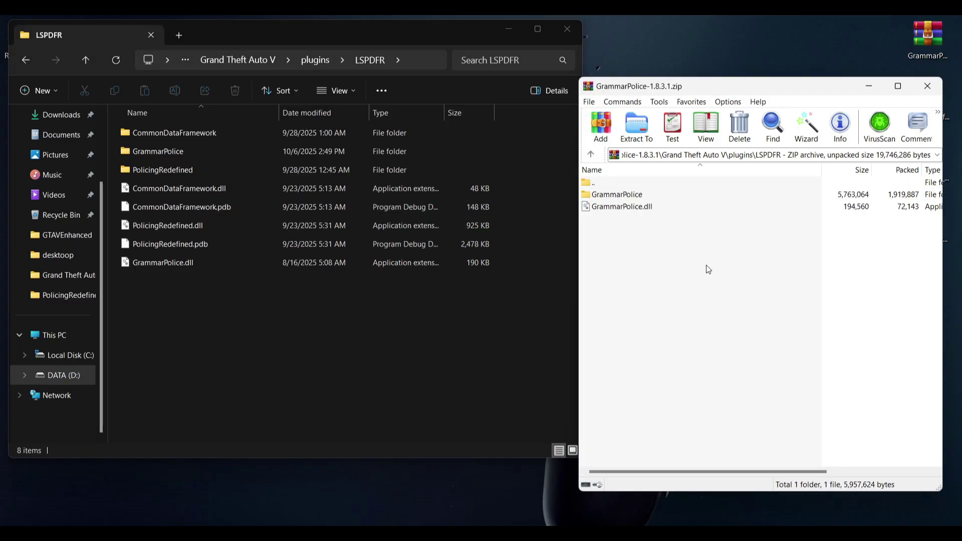
Open the lspdfr\audio\scanner folder both in the archive and in the Grand Theft Auto V game directory.
key(BackSpace)
key(BackSpace)
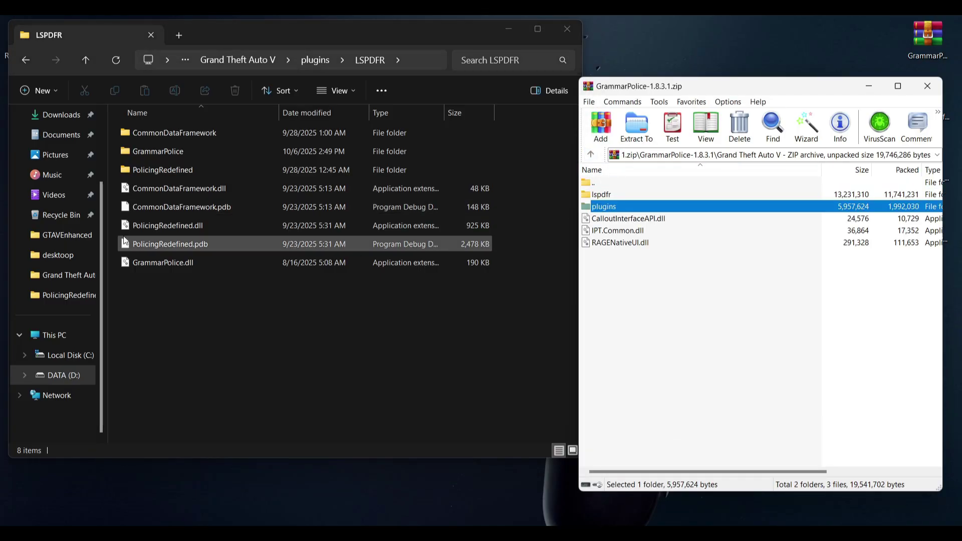
click(27, 60)
click(26, 60)
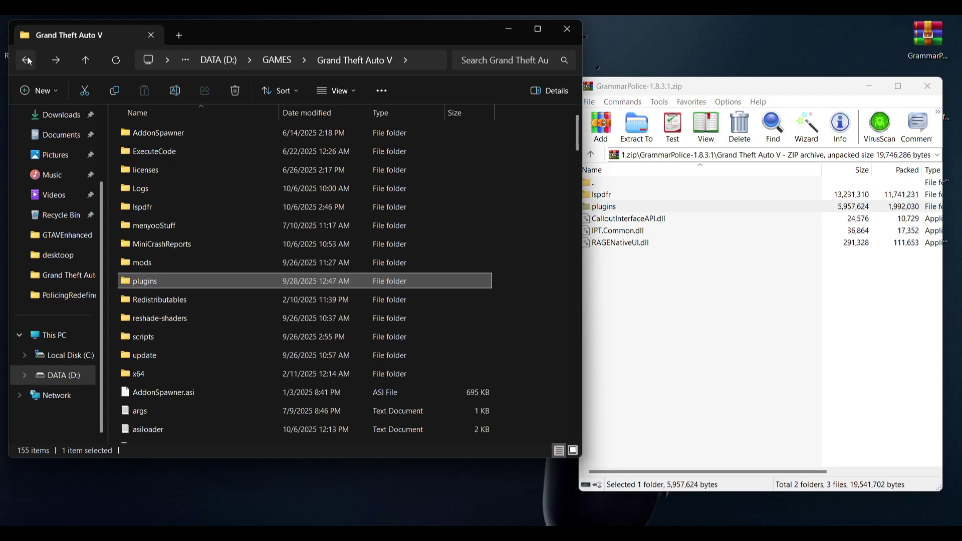
click(635, 333)
double_click(599, 194)
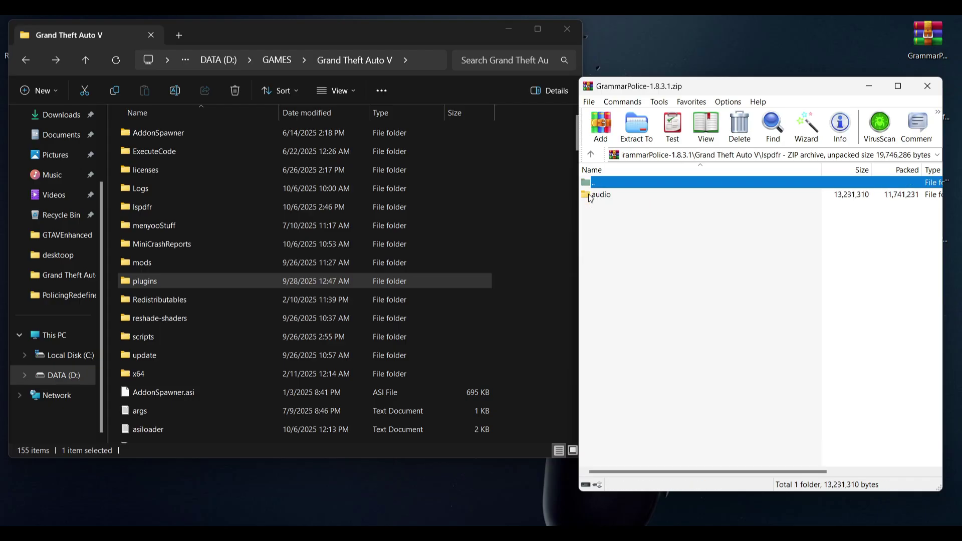
double_click(592, 197)
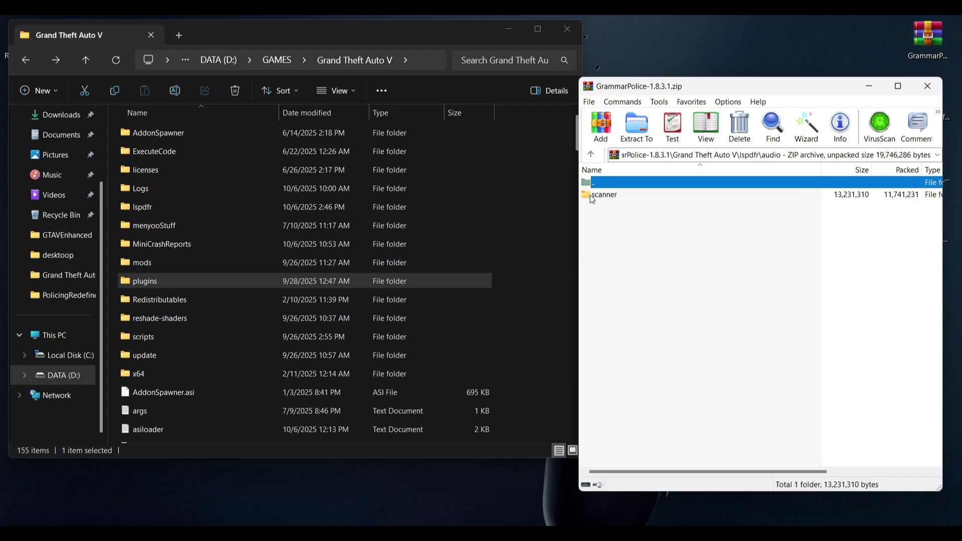
double_click(130, 206)
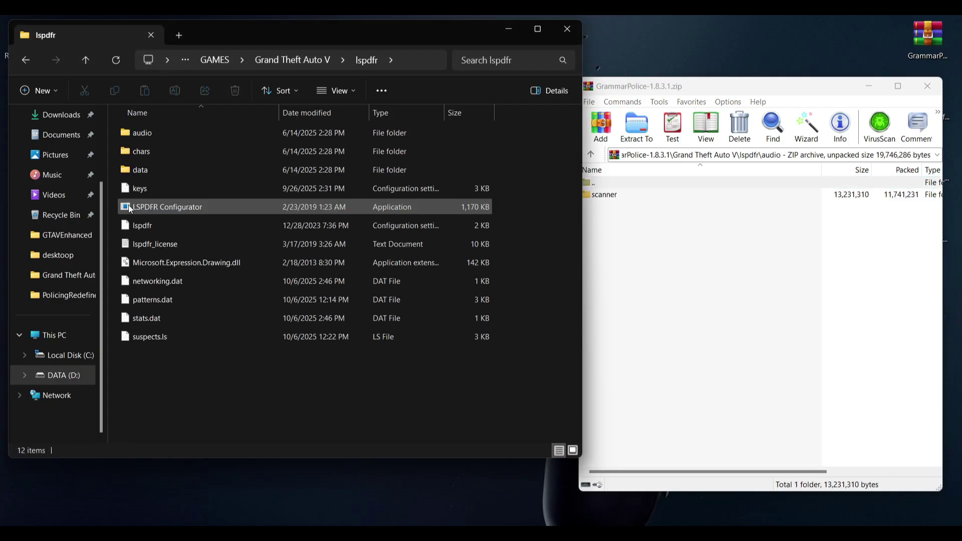
double_click(125, 133)
double_click(126, 134)
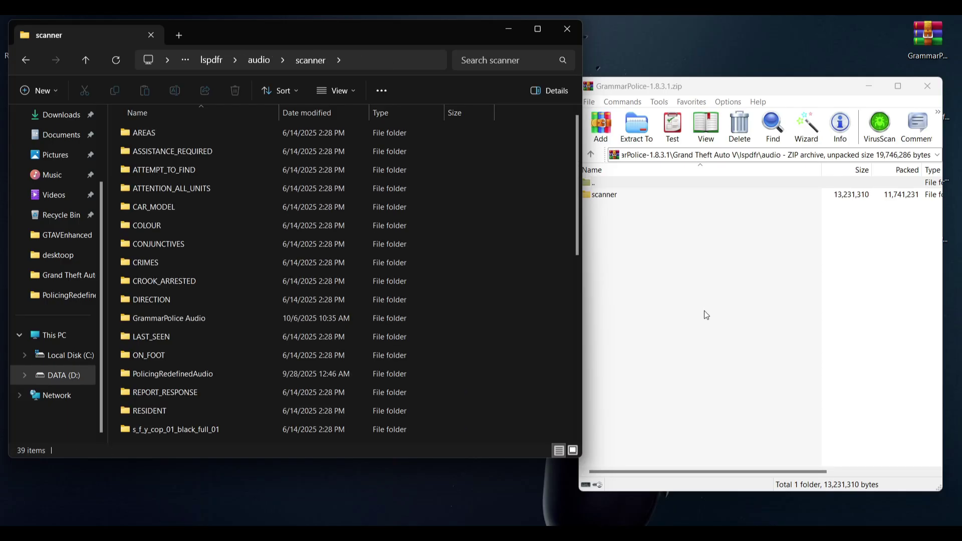
click(643, 247)
double_click(593, 197)
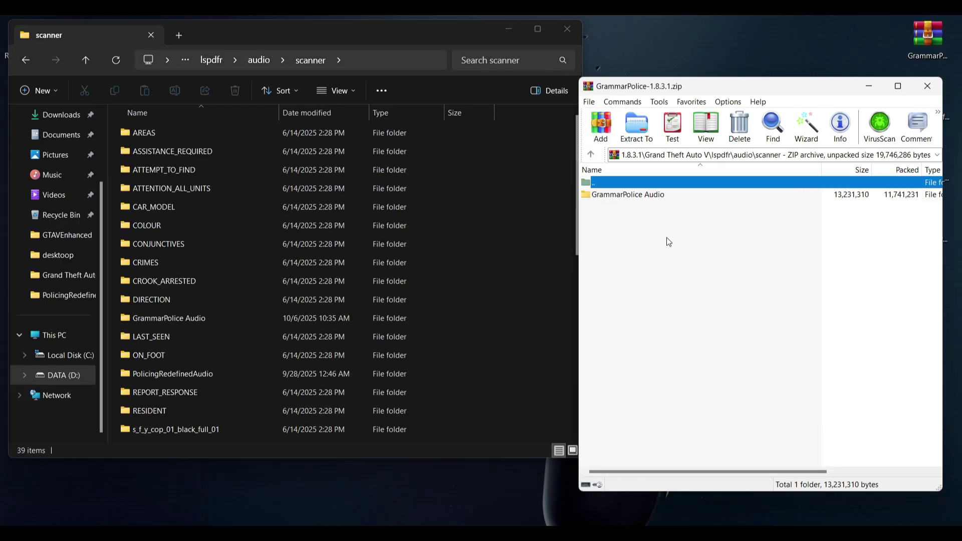
Extract the GrammarPolice Audio folder into the game's lspdfr\audio\scanner folder, replacing the existing files.
drag(747, 92, 811, 100)
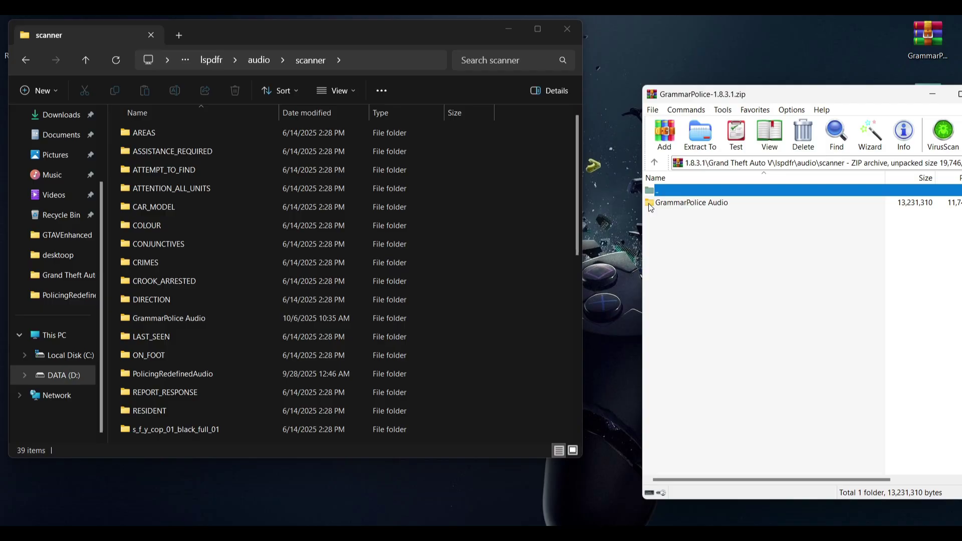
drag(648, 203, 573, 319)
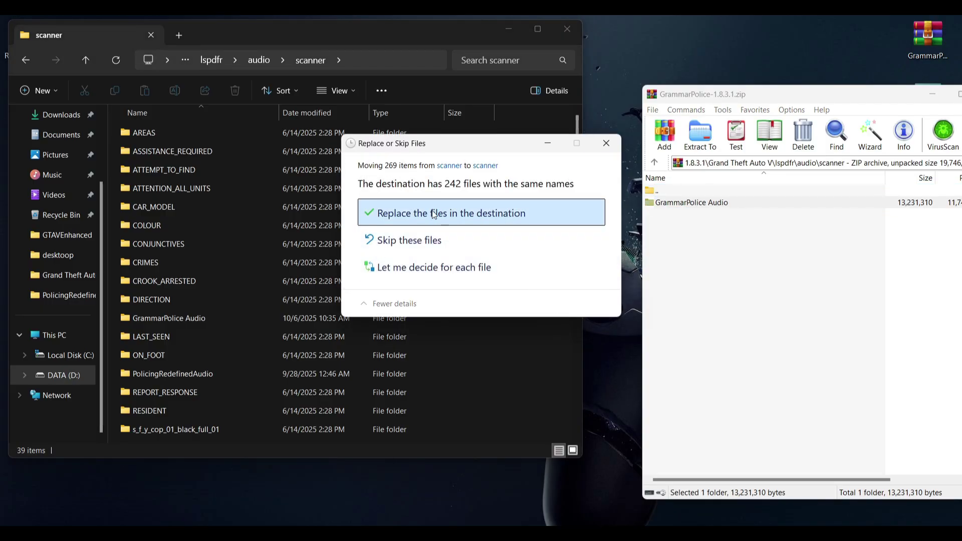
click(429, 209)
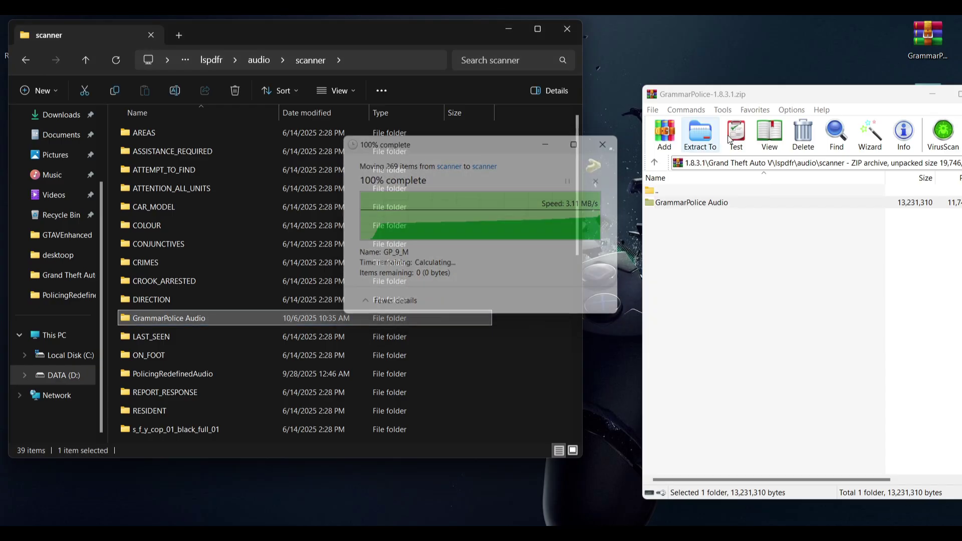
drag(828, 93, 706, 82)
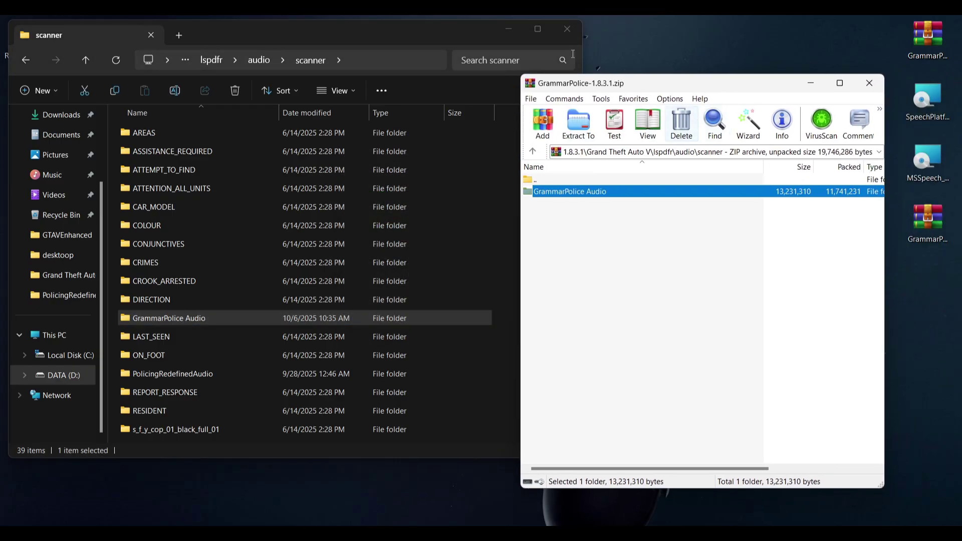
Launch OpenIV for the Windows version of Grand Theft Auto V and turn on edit mode.
click(505, 35)
click(23, 101)
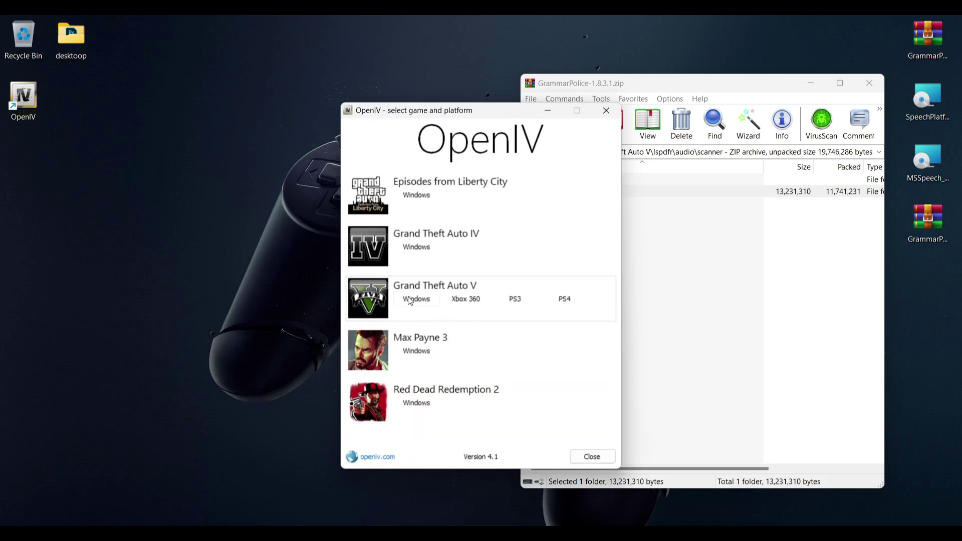
click(410, 299)
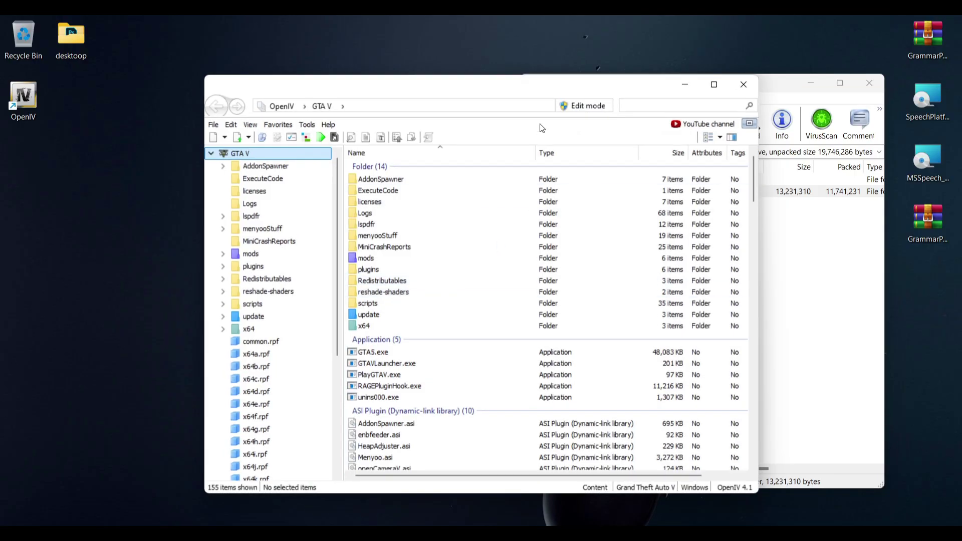
drag(542, 85, 364, 65)
click(409, 84)
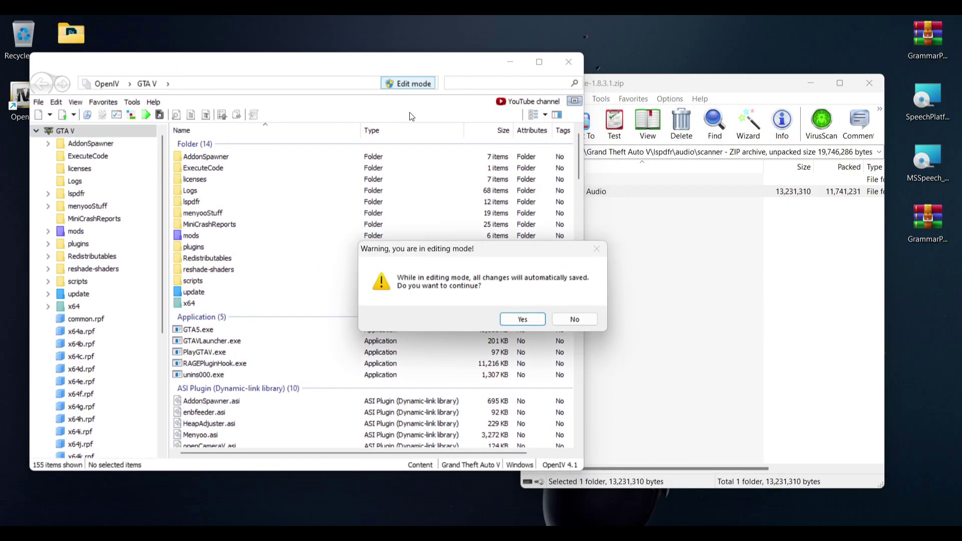
click(523, 320)
Go to the Textures folder in the GrammarPolice archive and read the texture install path in its README.txt.
click(581, 224)
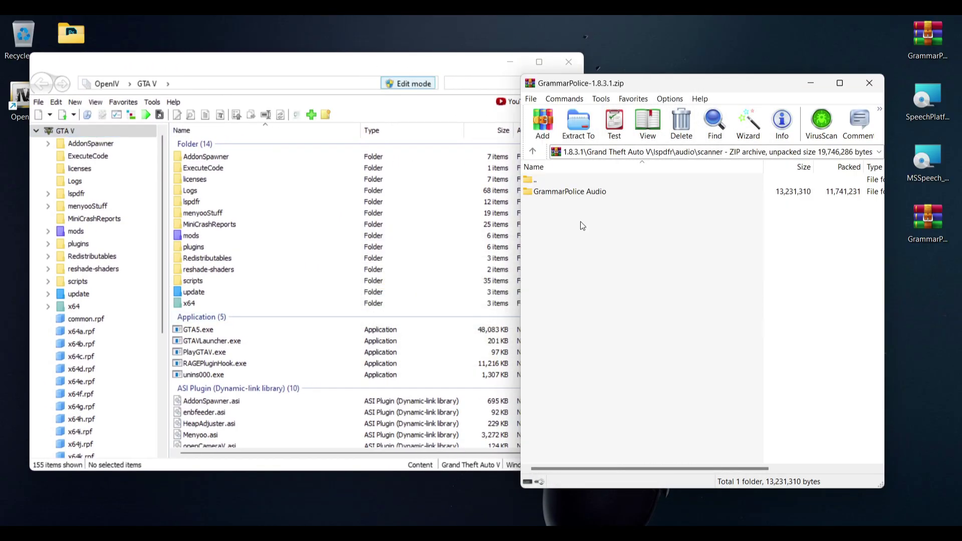
click(533, 153)
click(533, 153)
click(532, 153)
click(532, 153)
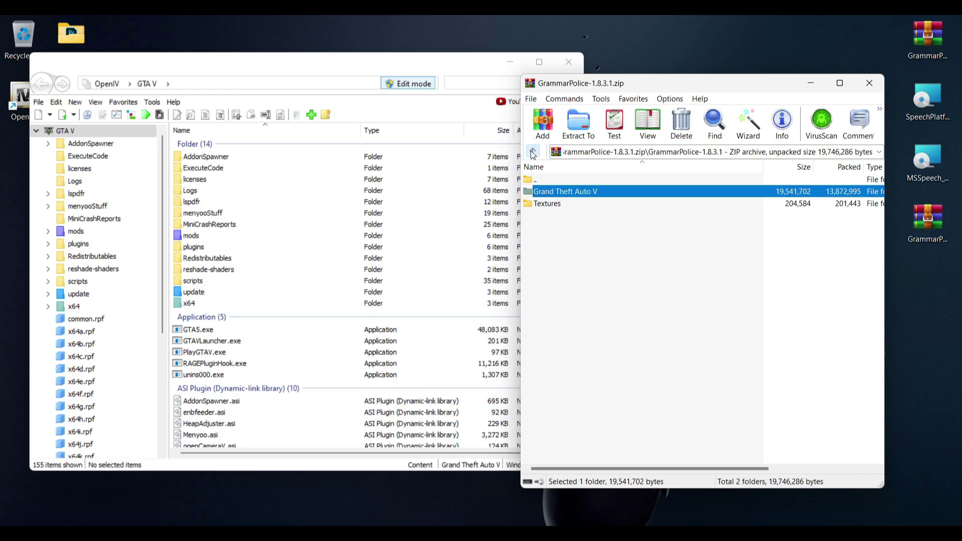
double_click(535, 204)
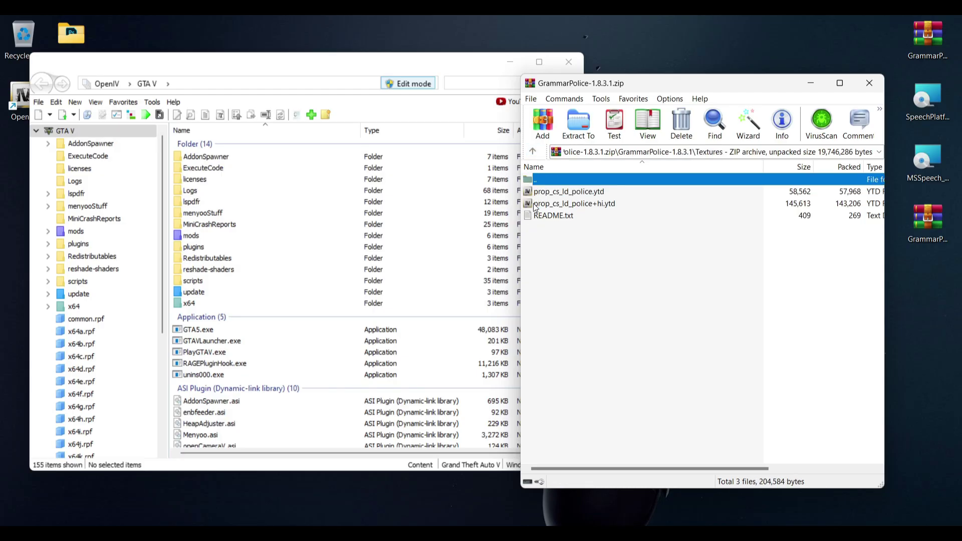
drag(706, 93, 757, 92)
double_click(579, 213)
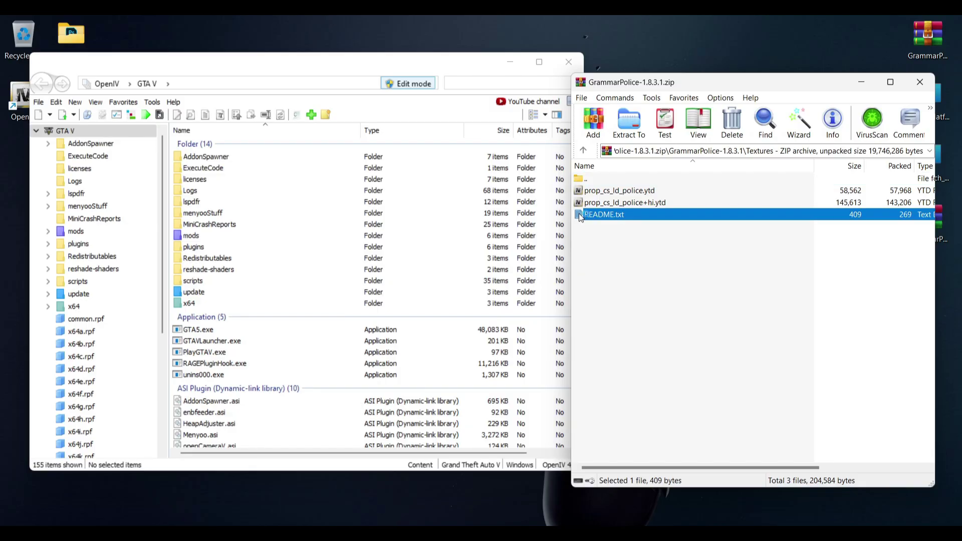
drag(585, 107, 740, 112)
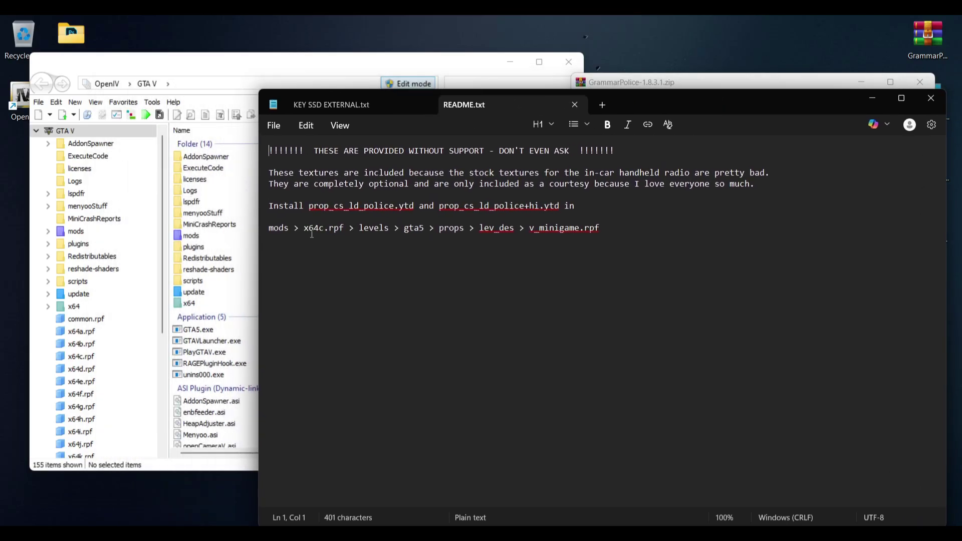
drag(304, 228, 340, 230)
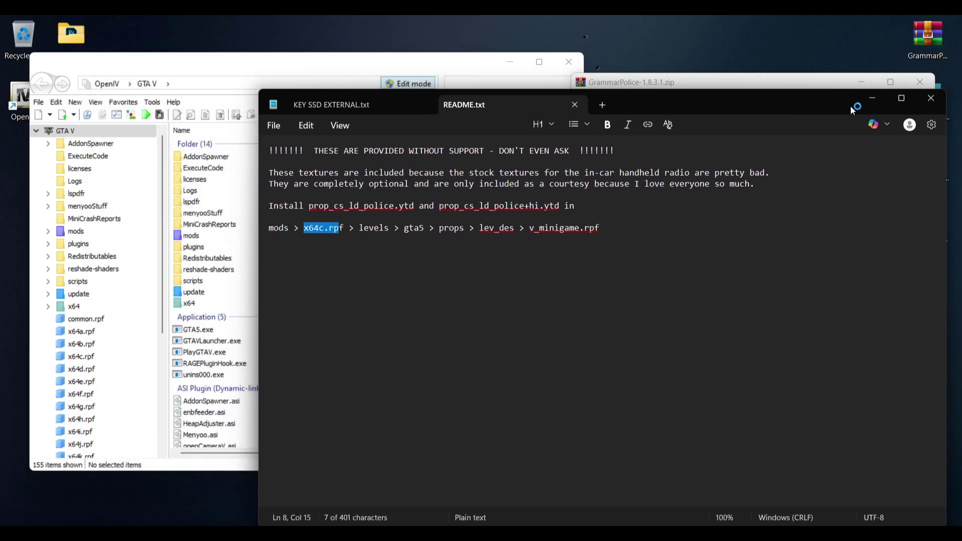
click(873, 97)
Open the x64c.rpf archive inside the mods folder in OpenIV.
click(75, 231)
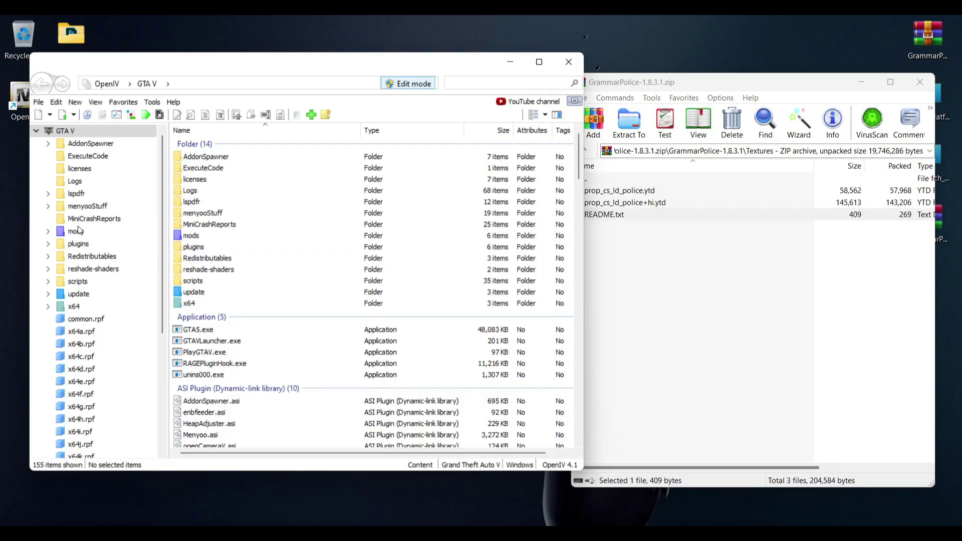
click(215, 219)
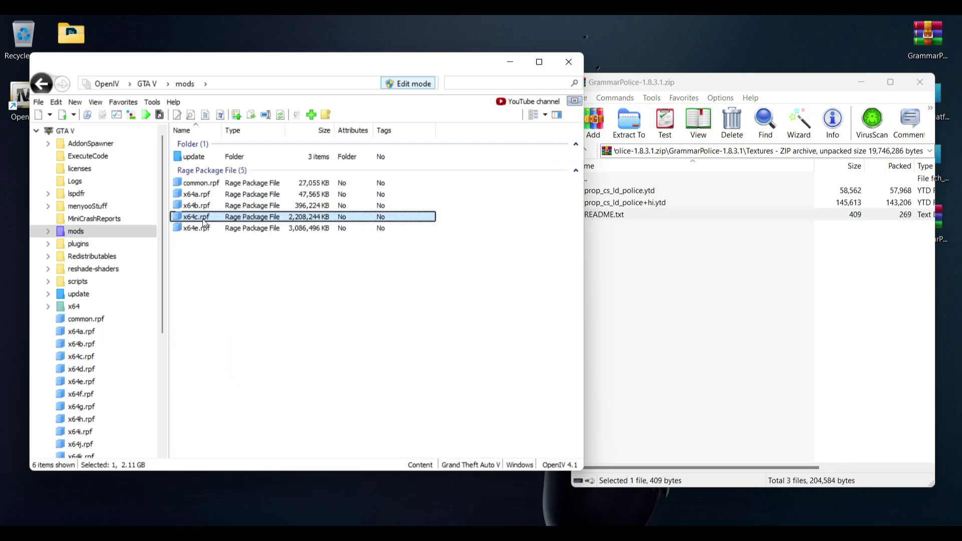
click(79, 296)
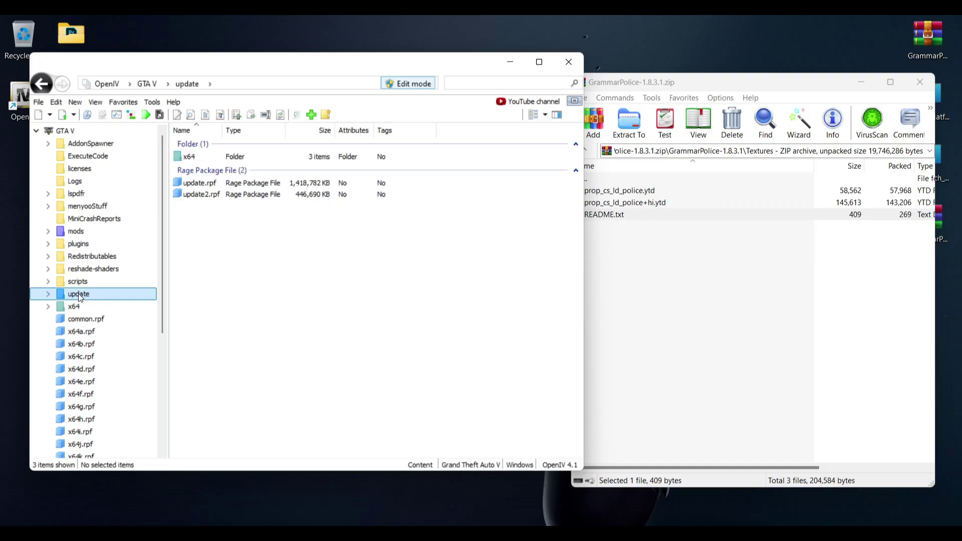
scroll(86, 300, down, 5)
scroll(104, 277, up, 4)
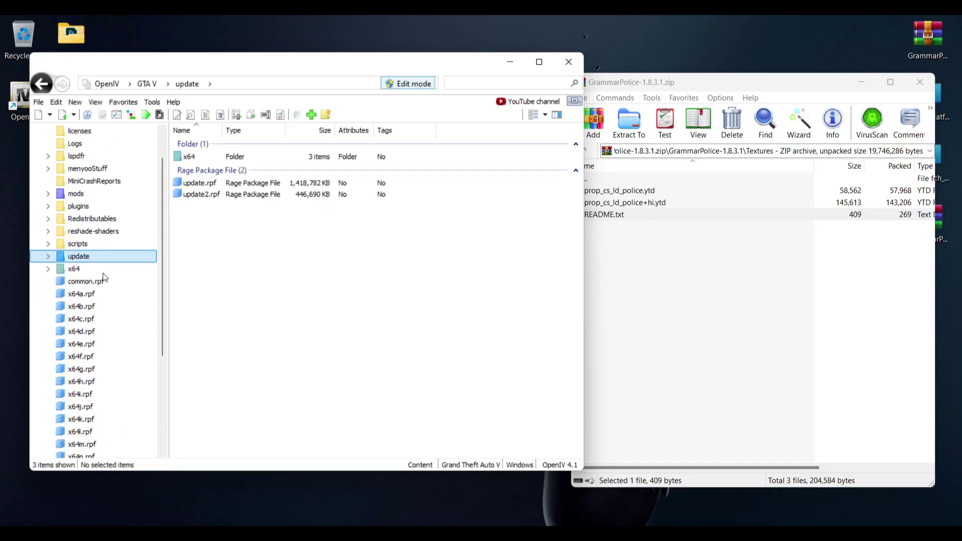
click(76, 321)
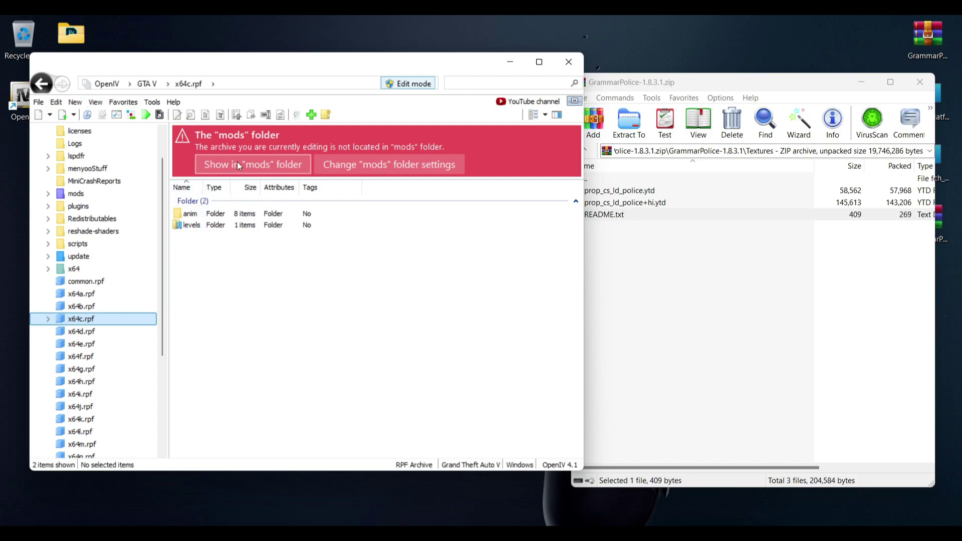
click(267, 165)
click(195, 206)
click(195, 216)
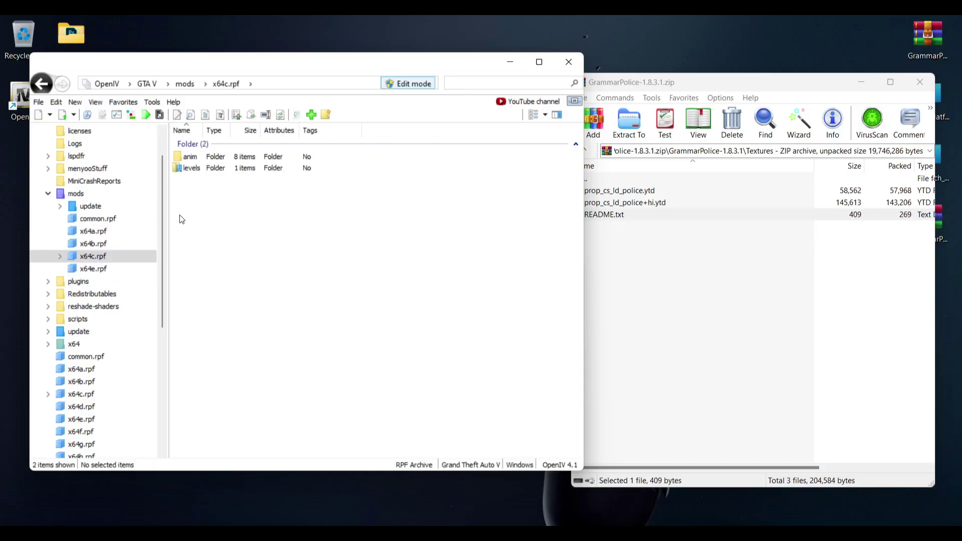
Go through levels > gta5 > props > lev_des in x64c.rpf and open v_minigame.rpf, checking the path against the README.
click(178, 169)
double_click(179, 169)
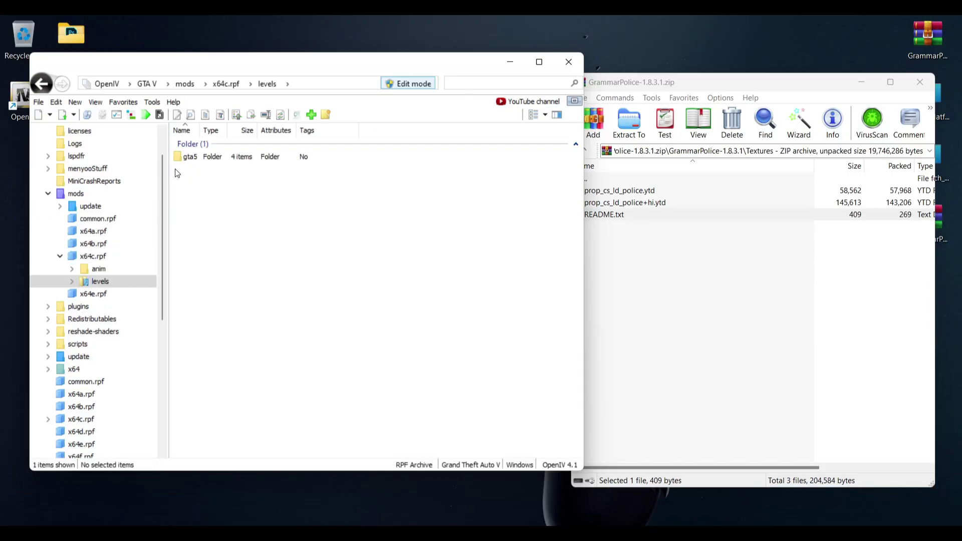
double_click(183, 158)
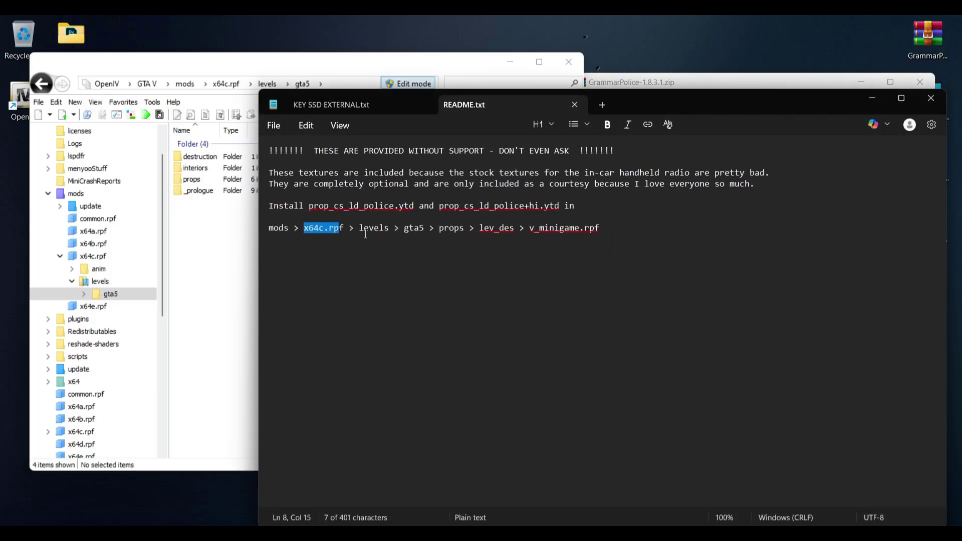
click(177, 179)
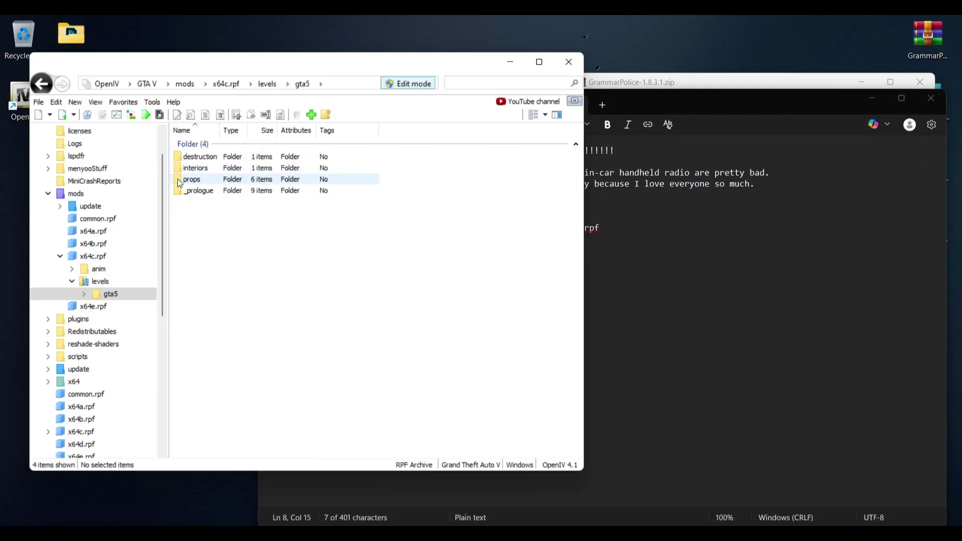
double_click(177, 179)
click(627, 260)
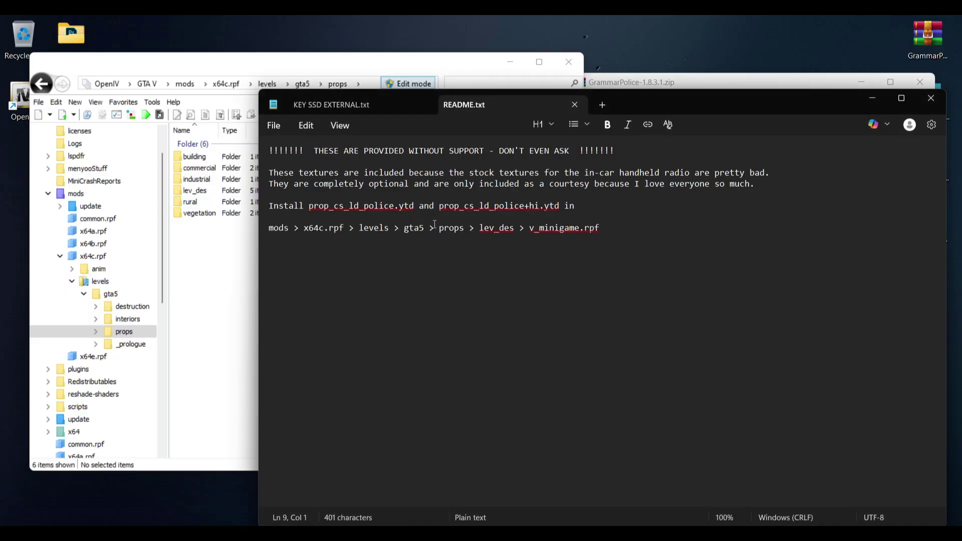
double_click(190, 191)
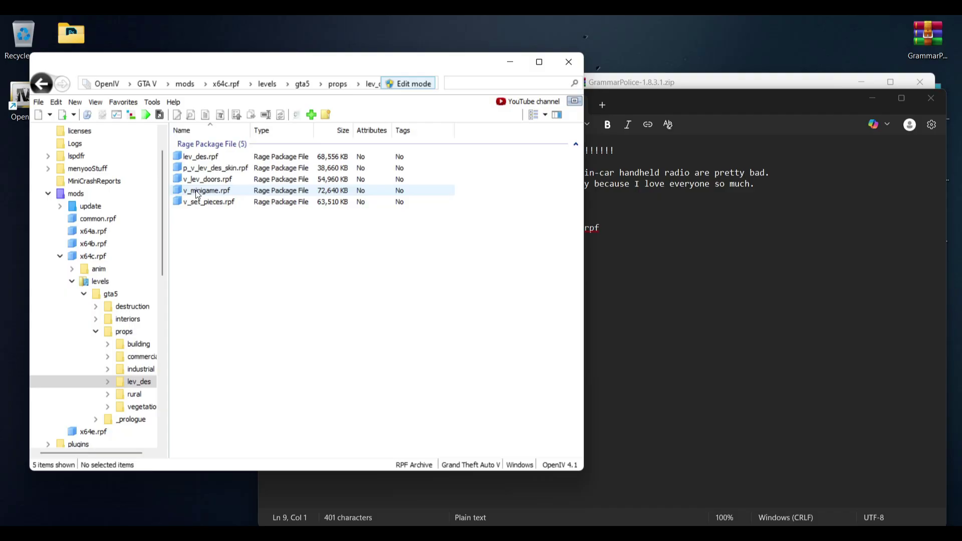
click(626, 240)
click(230, 247)
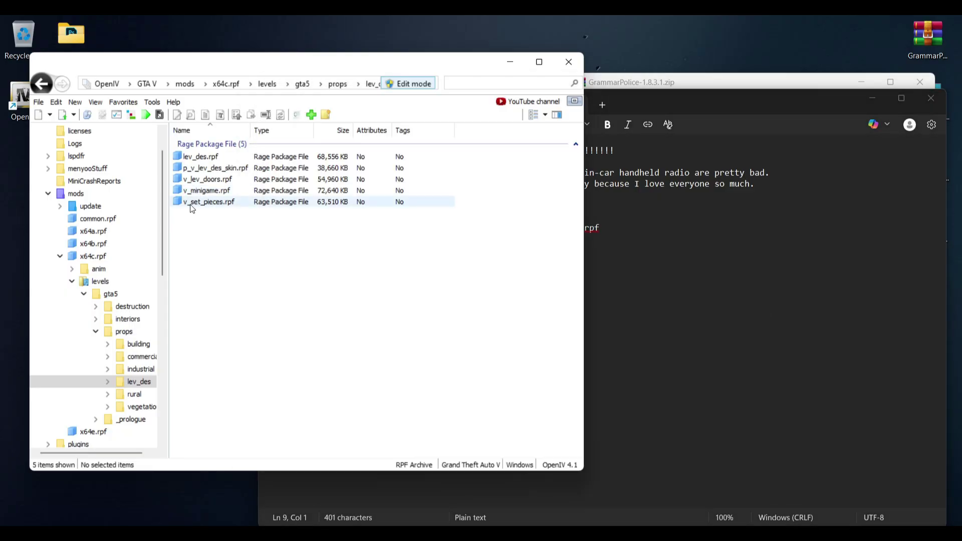
double_click(193, 191)
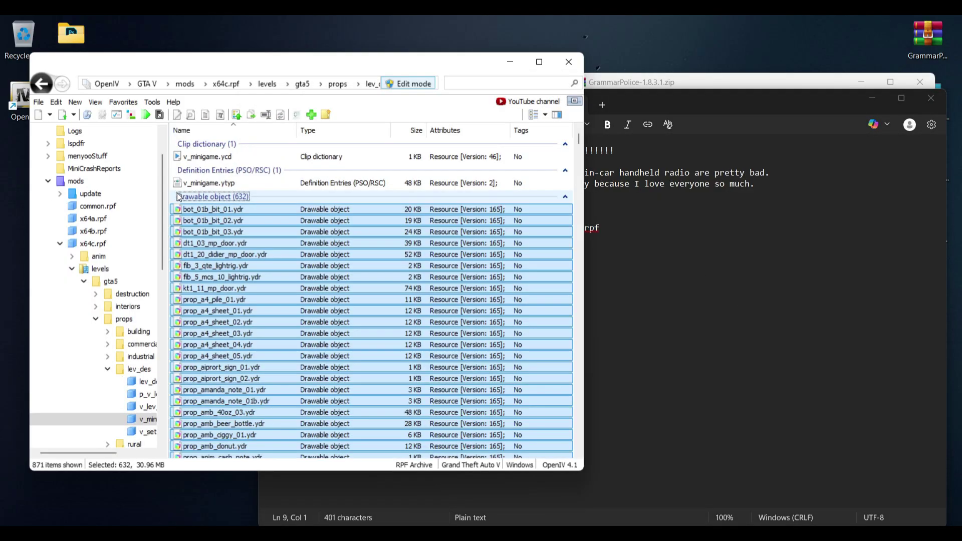
Add prop_cs_ld_police.ytd and prop_cs_ld_police+hi.ytd from the archive's Textures folder to v_minigame.rpf and close the archive and OpenIV.
click(871, 99)
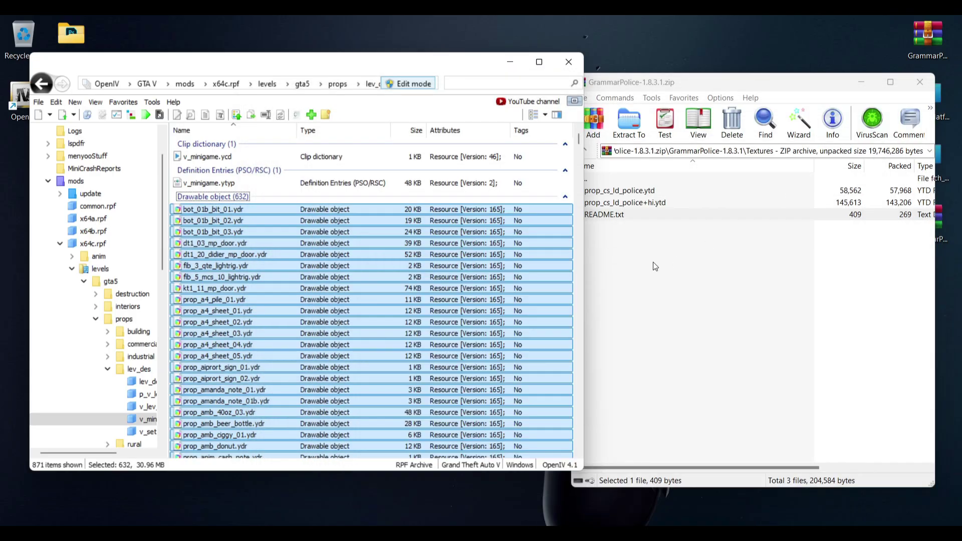
click(637, 202)
shift+click(637, 192)
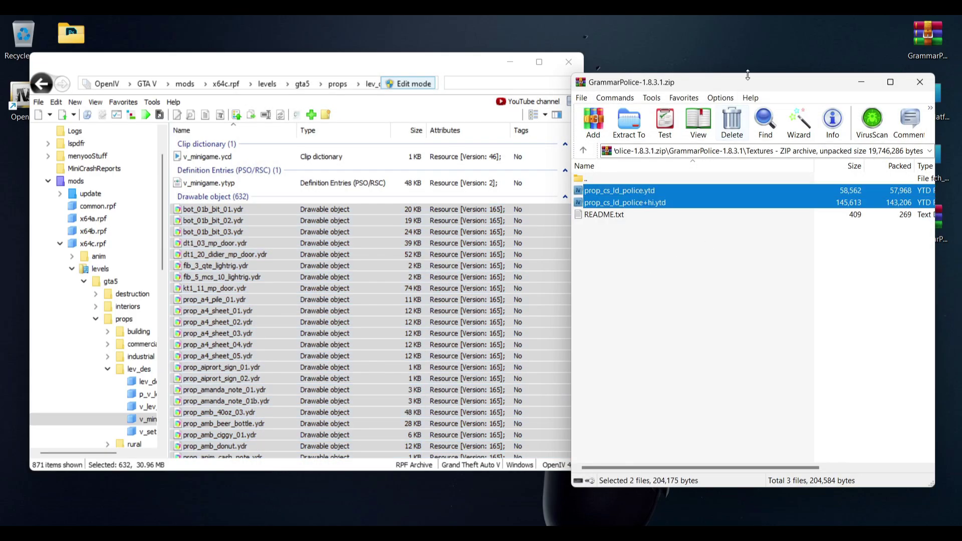
drag(739, 84, 809, 98)
drag(649, 213, 517, 350)
drag(867, 95, 800, 84)
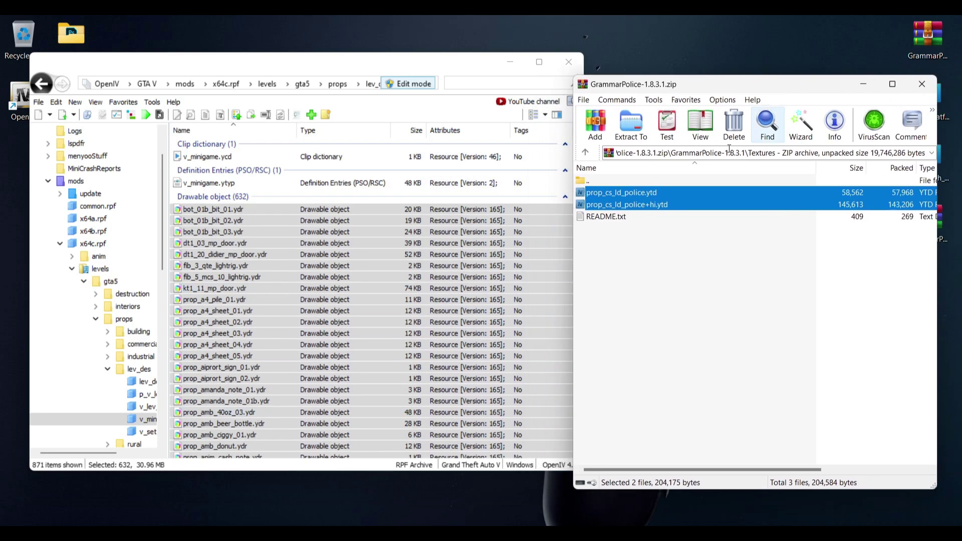
click(923, 83)
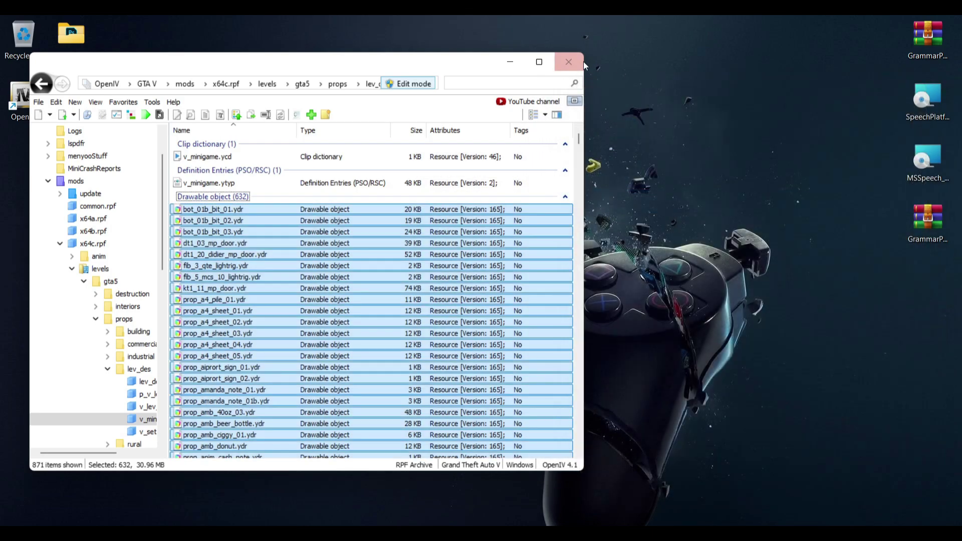
click(569, 62)
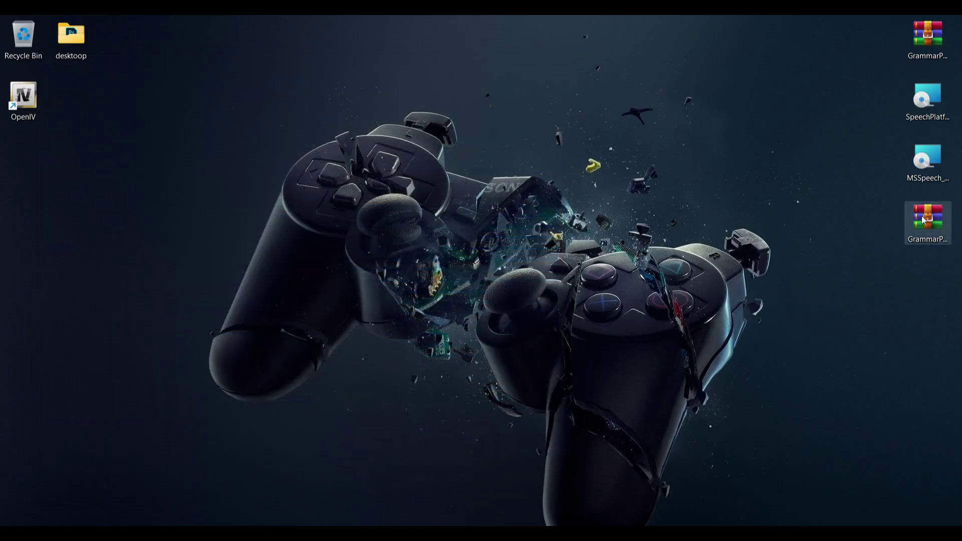
Open GrammarPolice-Translations-main.zip and go to the plugins > LSPDFR folder of Grand Theft Auto V in File Explorer.
double_click(916, 242)
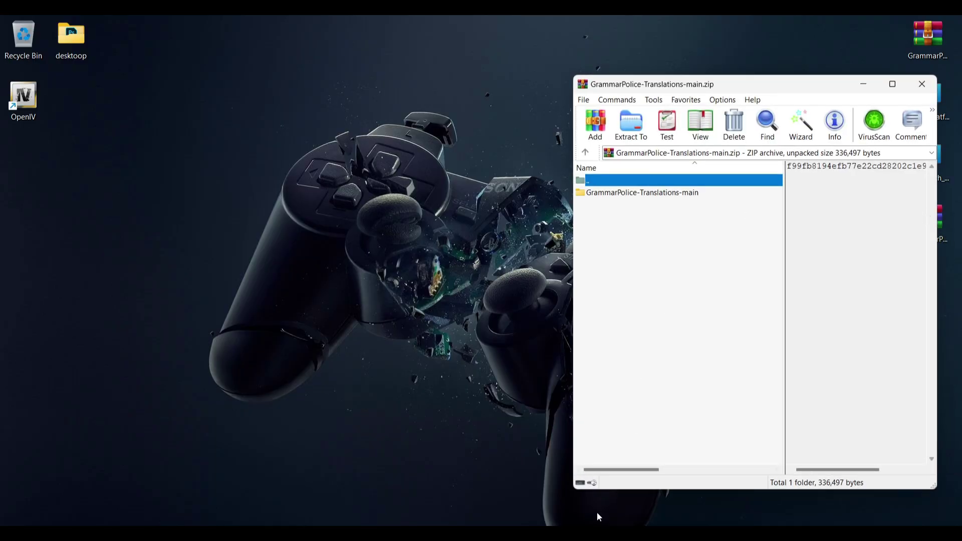
key(alt+Tab)
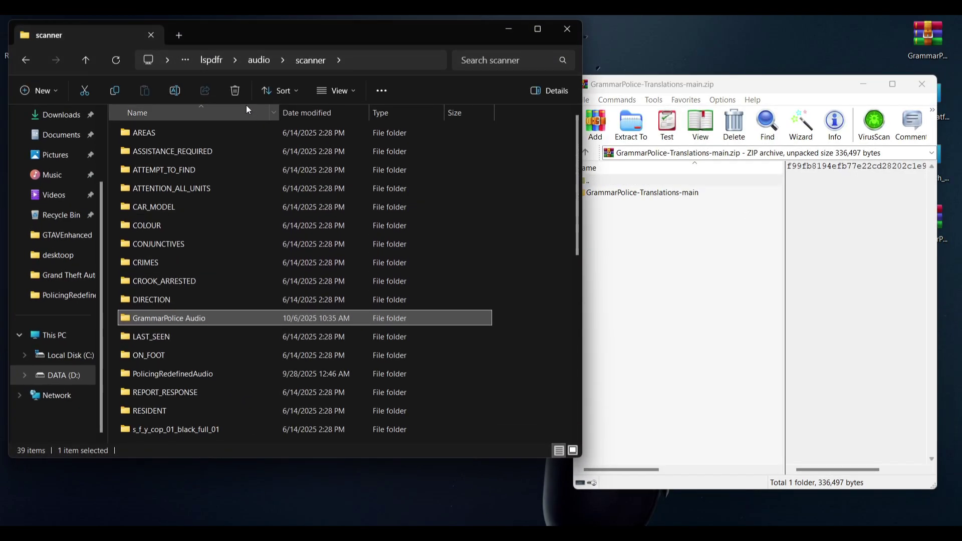
click(208, 62)
click(288, 60)
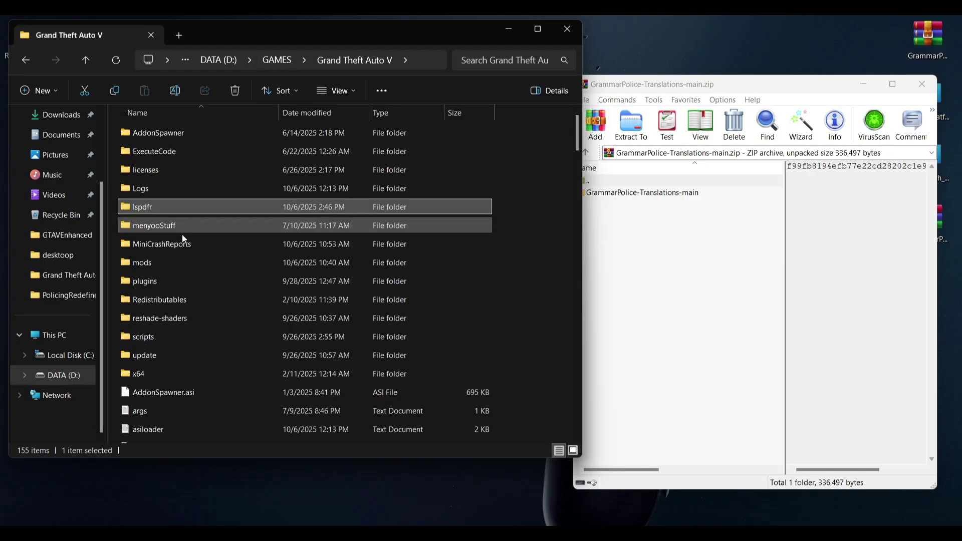
click(545, 335)
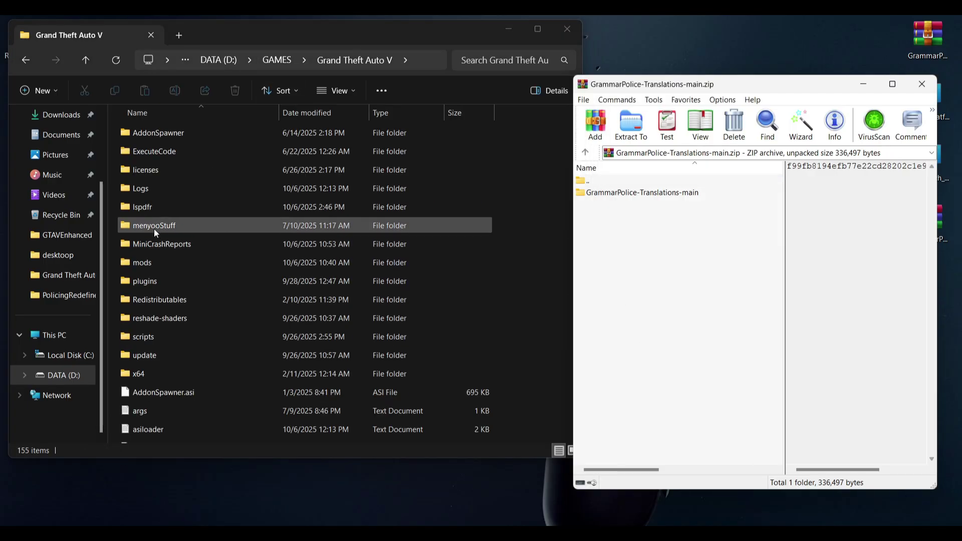
double_click(129, 281)
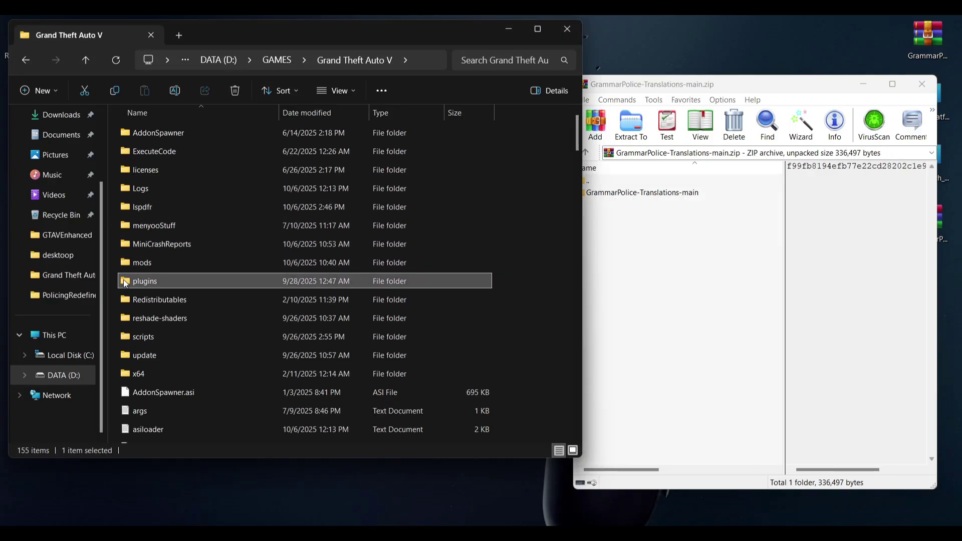
click(125, 152)
double_click(125, 152)
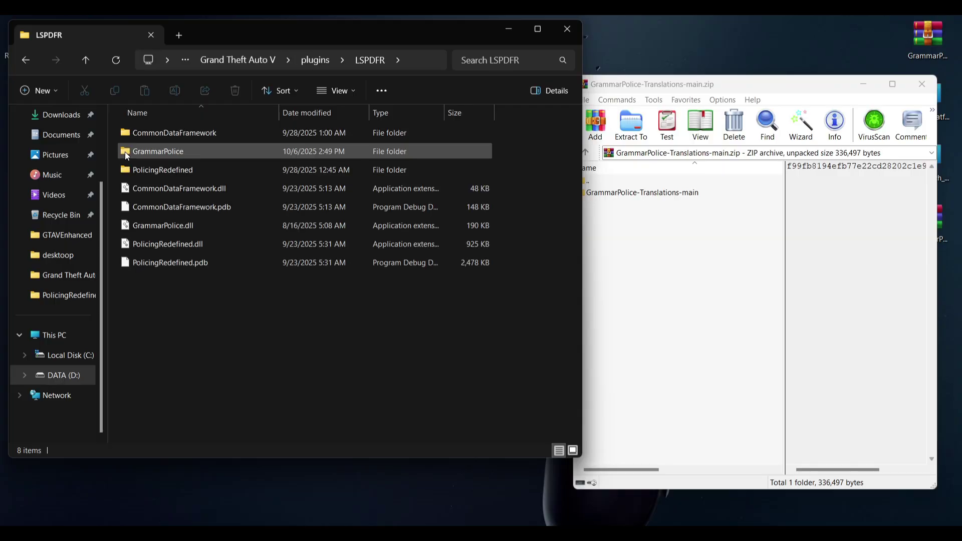
click(624, 207)
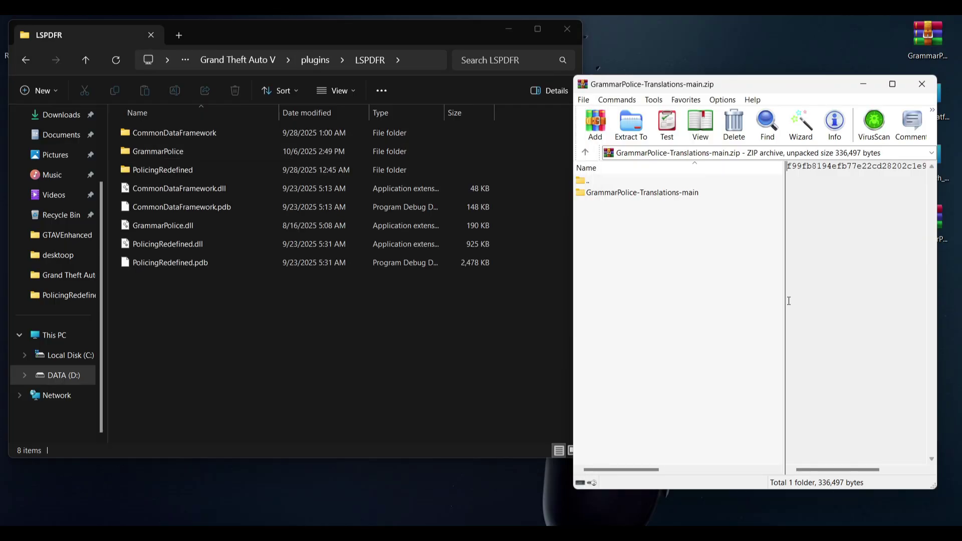
Rename the GrammarPolice-Translations-main folder inside the archive to GrammarPolice.
click(642, 200)
right_click(642, 199)
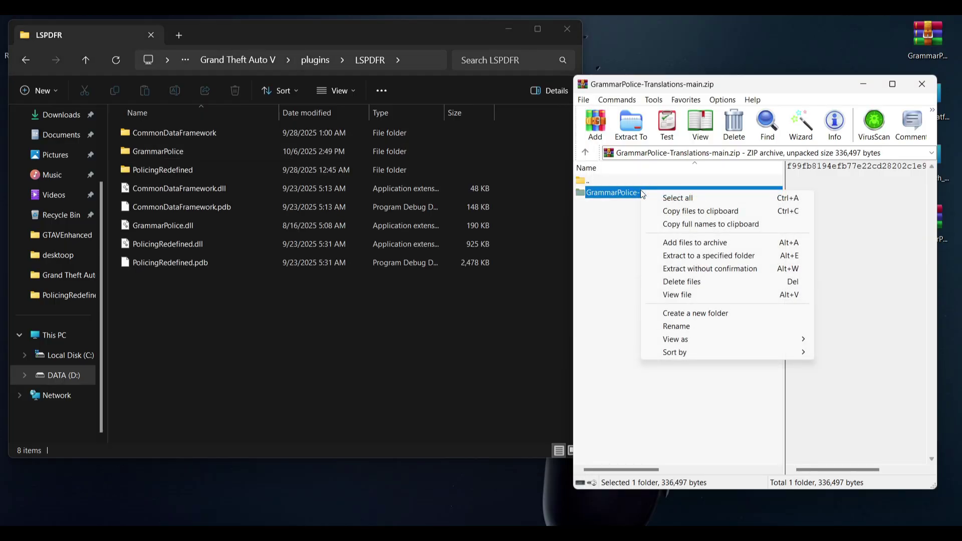
click(687, 330)
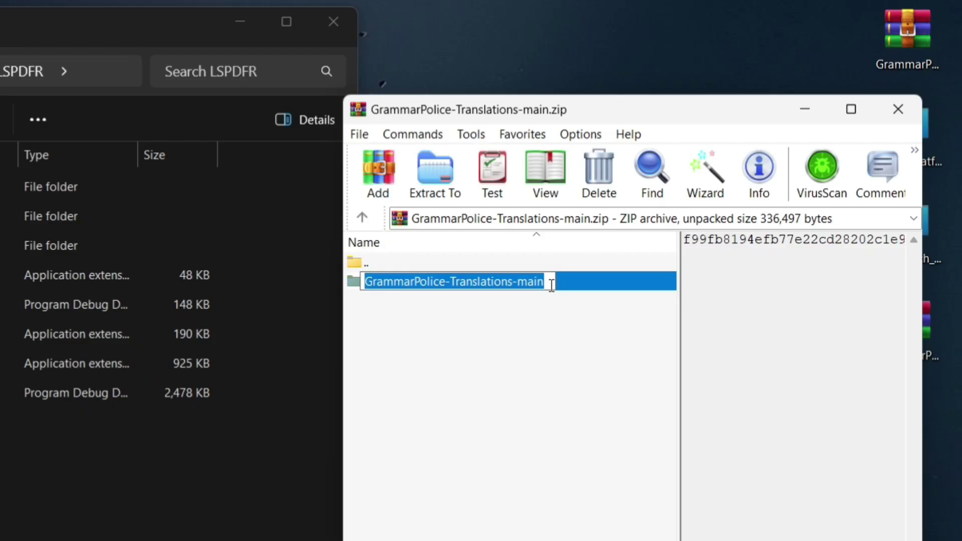
drag(707, 192, 641, 197)
drag(451, 290, 446, 293)
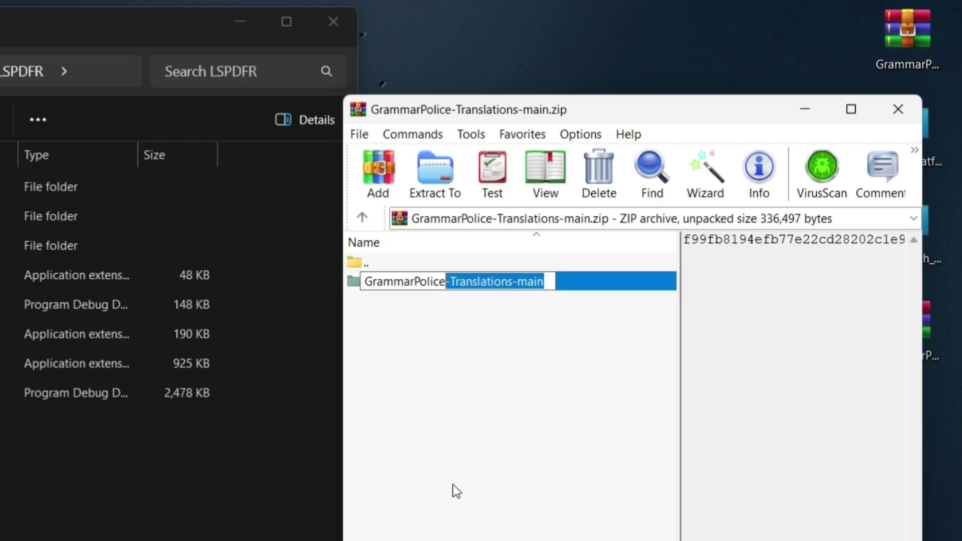
key(BackSpace)
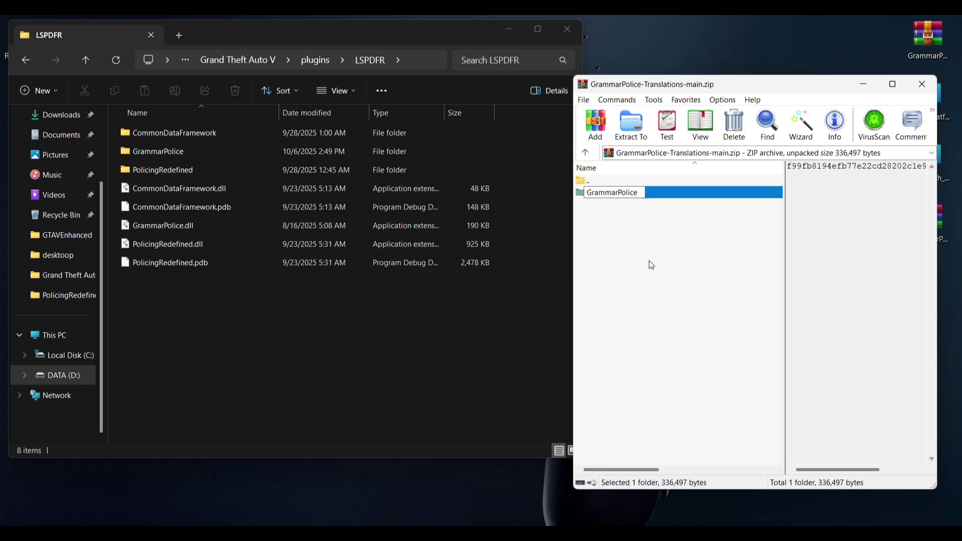
key(Return)
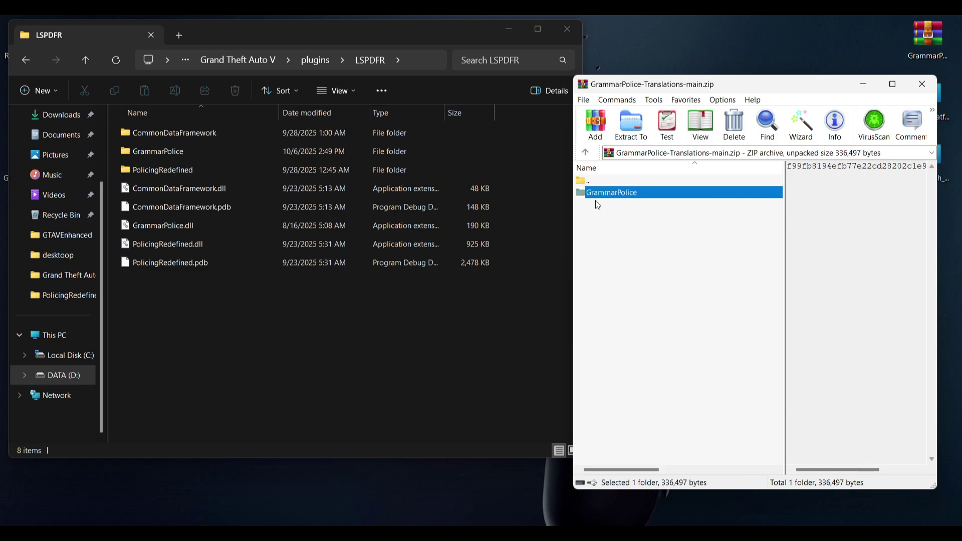
Extract the GrammarPolice translations folder from the archive into plugins > LSPDFR, close the archive and minimize the game folder.
drag(582, 195, 417, 250)
drag(284, 301, 284, 300)
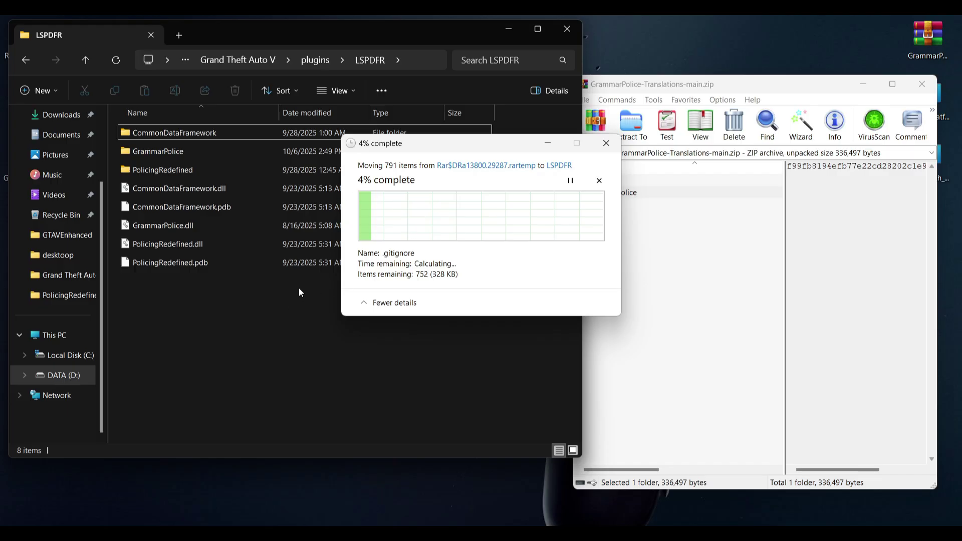
click(392, 212)
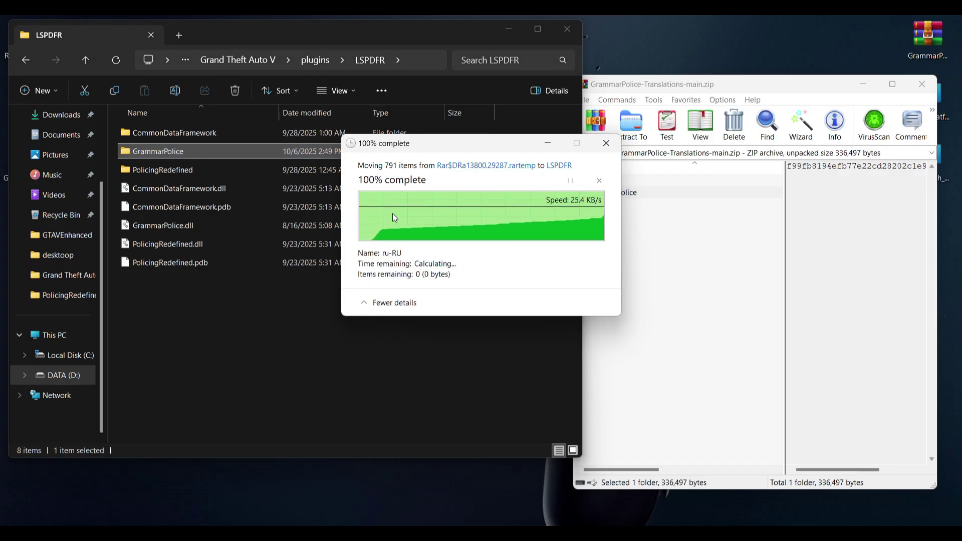
click(923, 85)
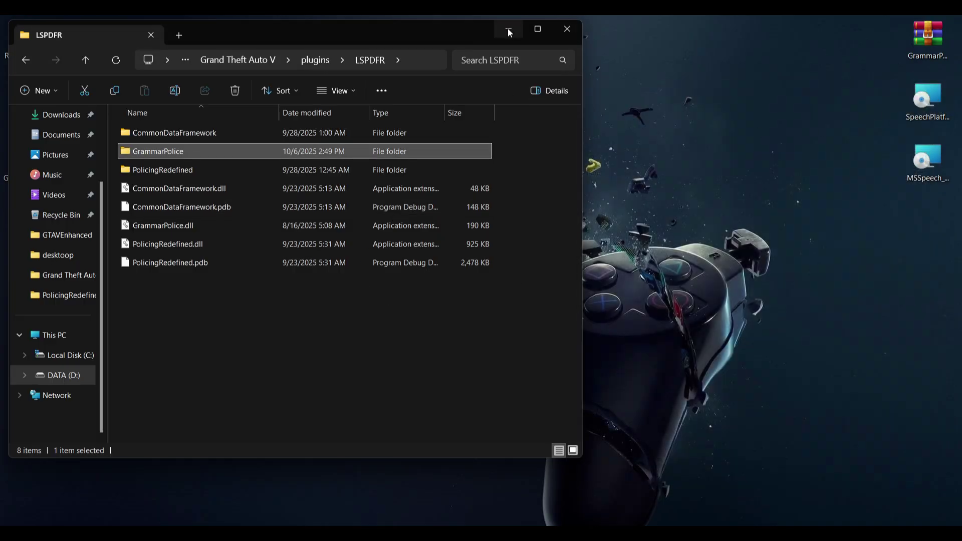
click(509, 30)
Run the SpeechPlatformRuntime installer as far as its repair or remove options and cancel the setup.
click(927, 103)
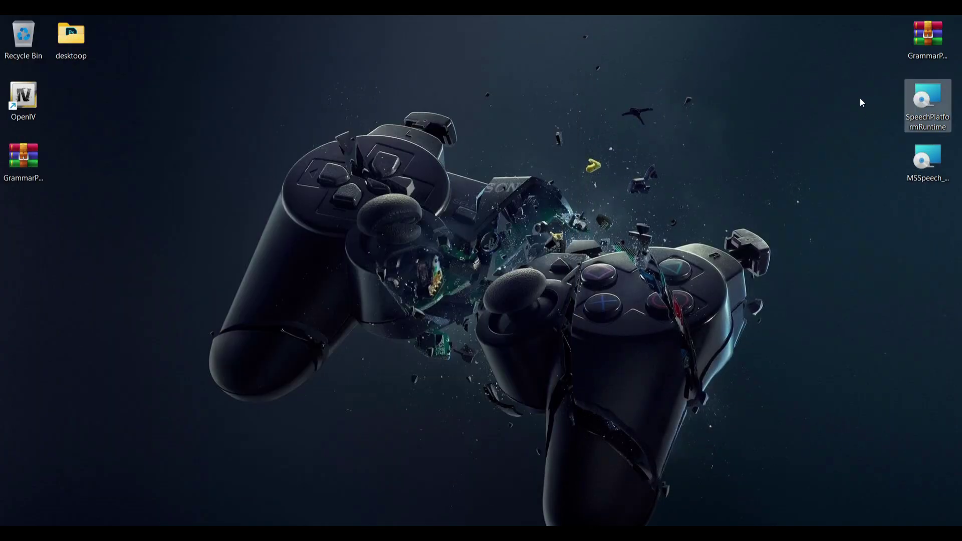
double_click(924, 103)
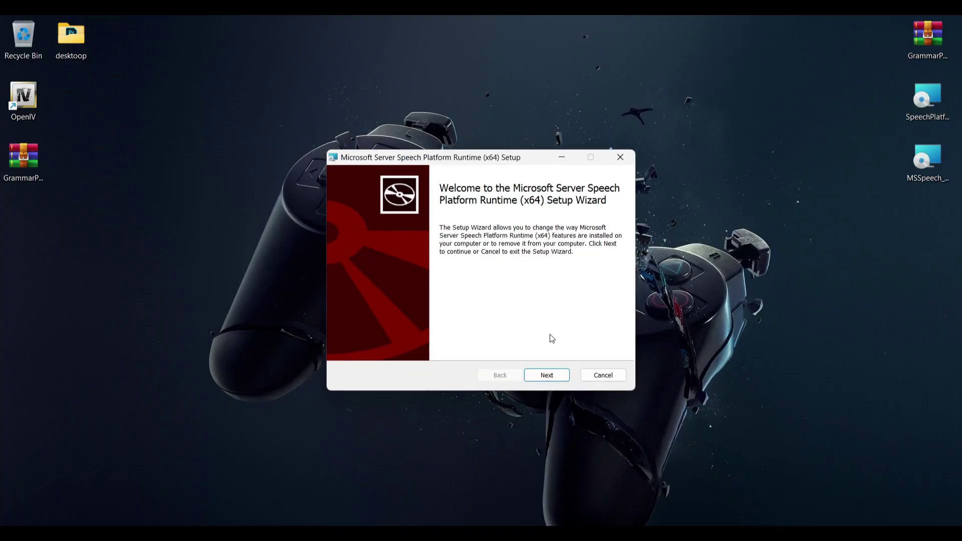
click(549, 376)
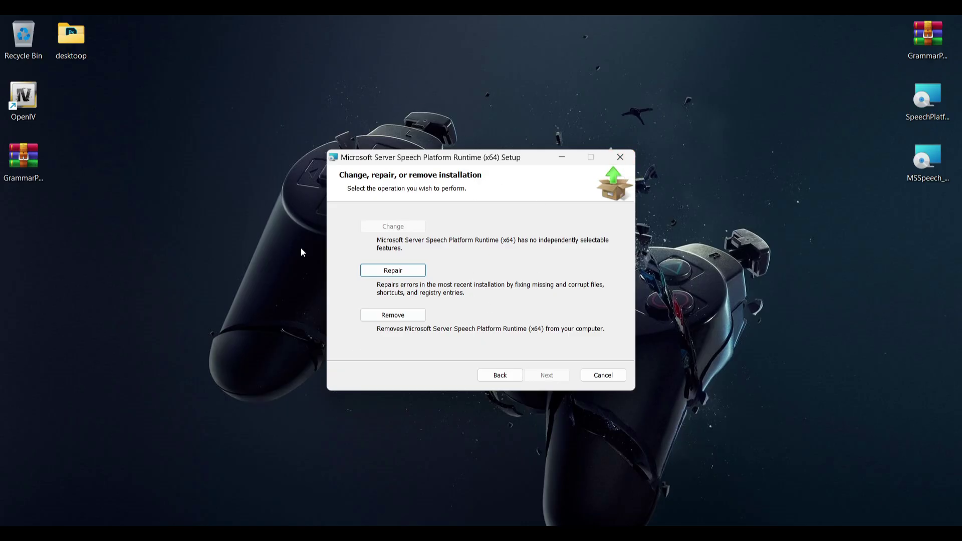
click(601, 375)
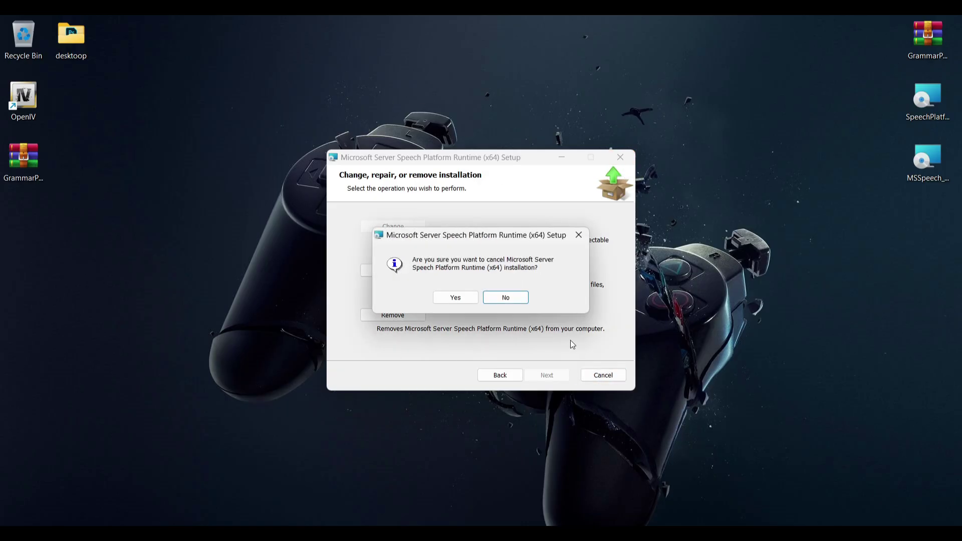
click(470, 304)
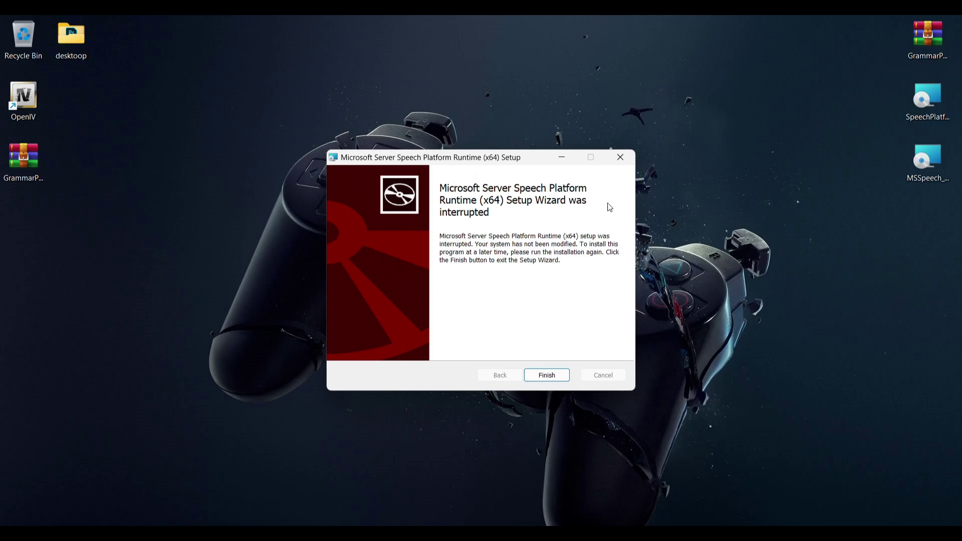
click(547, 375)
Try to run the MSSpeech_SR_en-US_TELE speech recognition installer from the desktop.
click(928, 166)
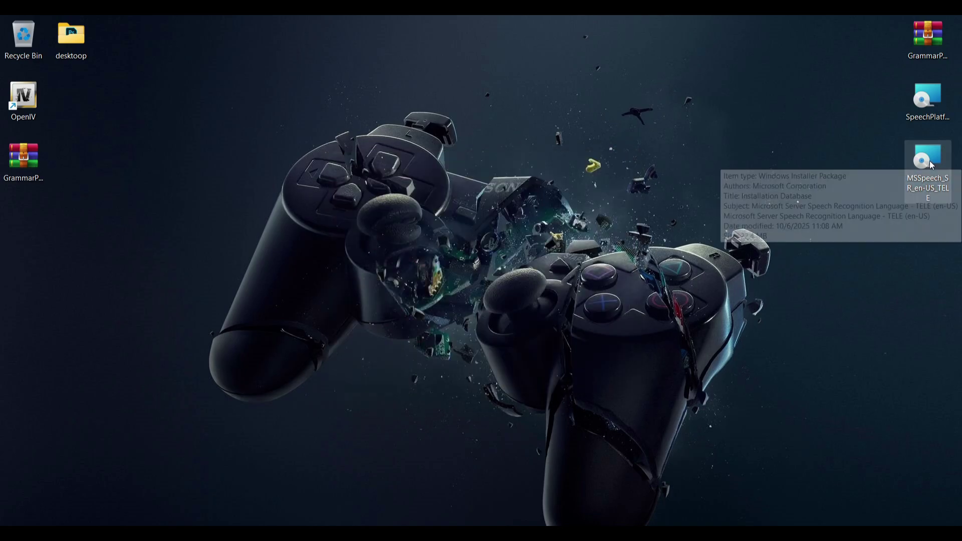
drag(928, 165, 728, 69)
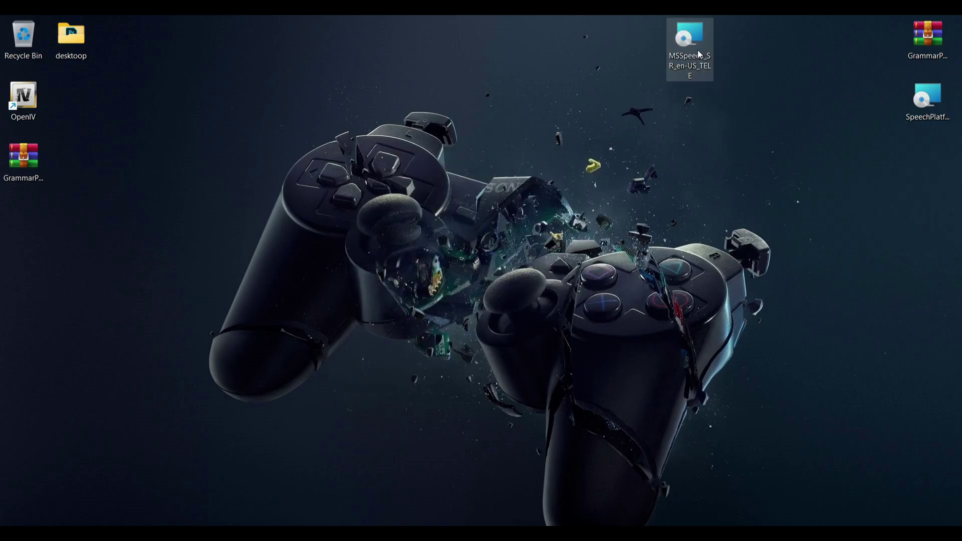
double_click(700, 35)
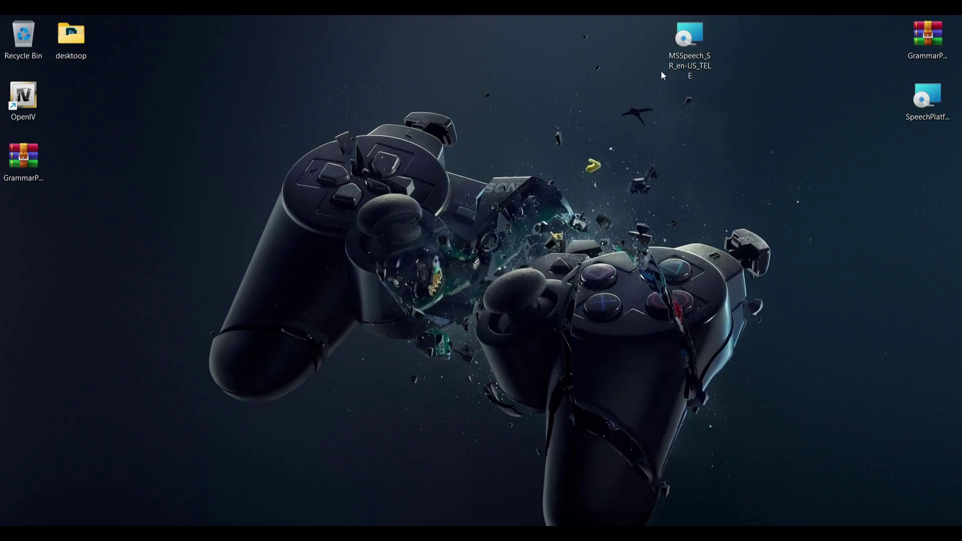
double_click(687, 46)
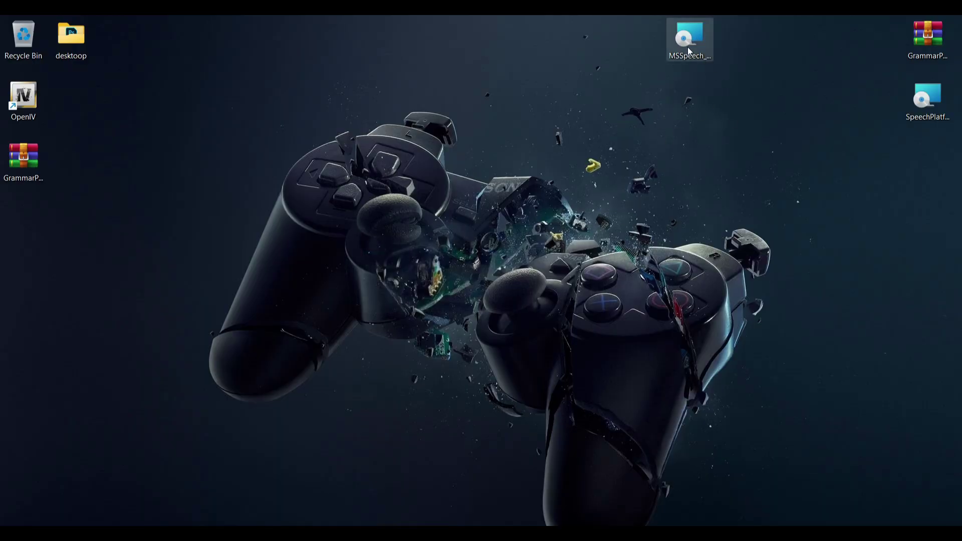
drag(900, 170, 899, 172)
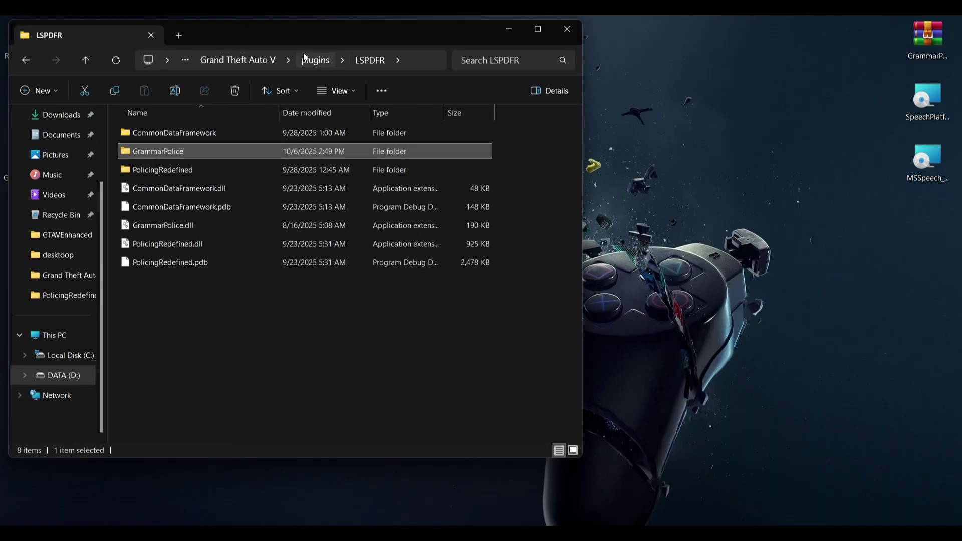
Open the default configuration file from the GrammarPolice folder in plugins > LSPDFR to view its settings.
drag(293, 32, 364, 56)
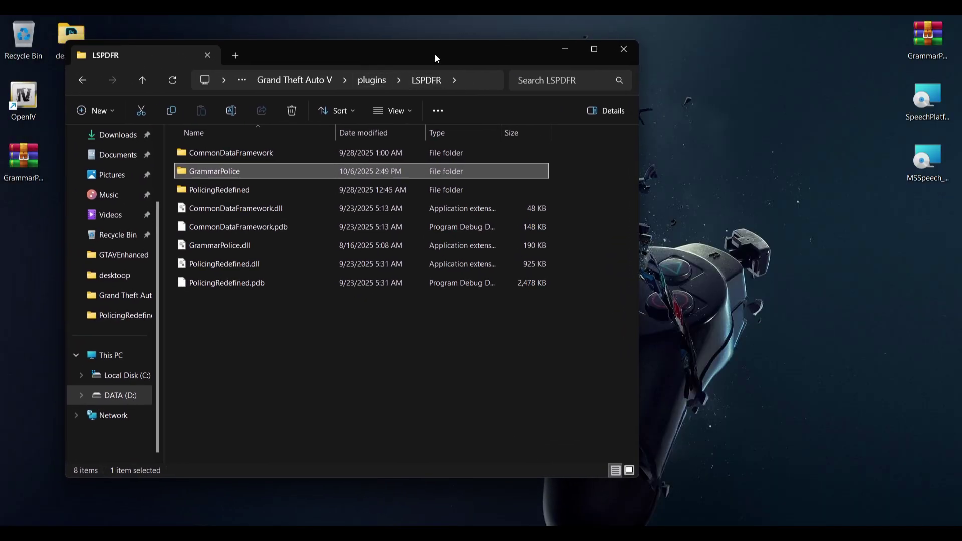
drag(435, 53, 439, 38)
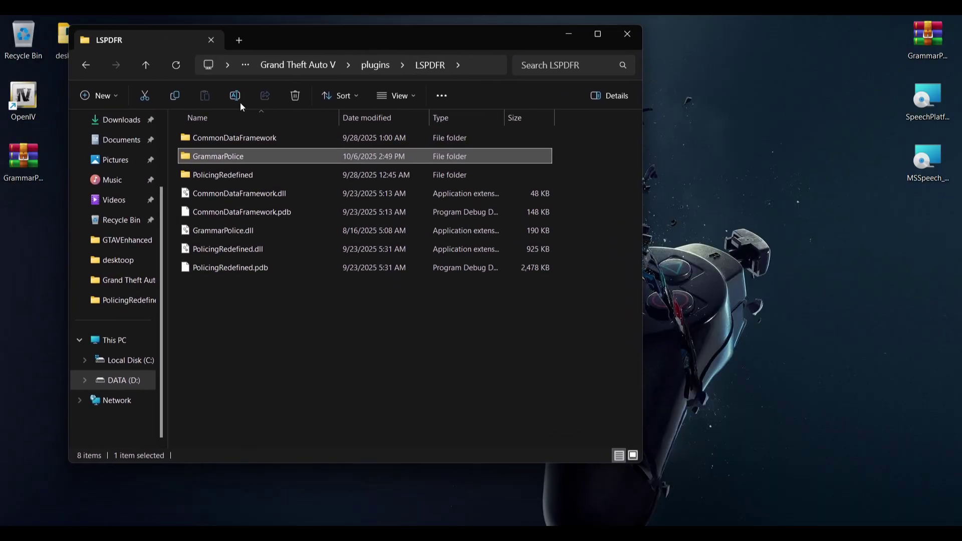
double_click(190, 157)
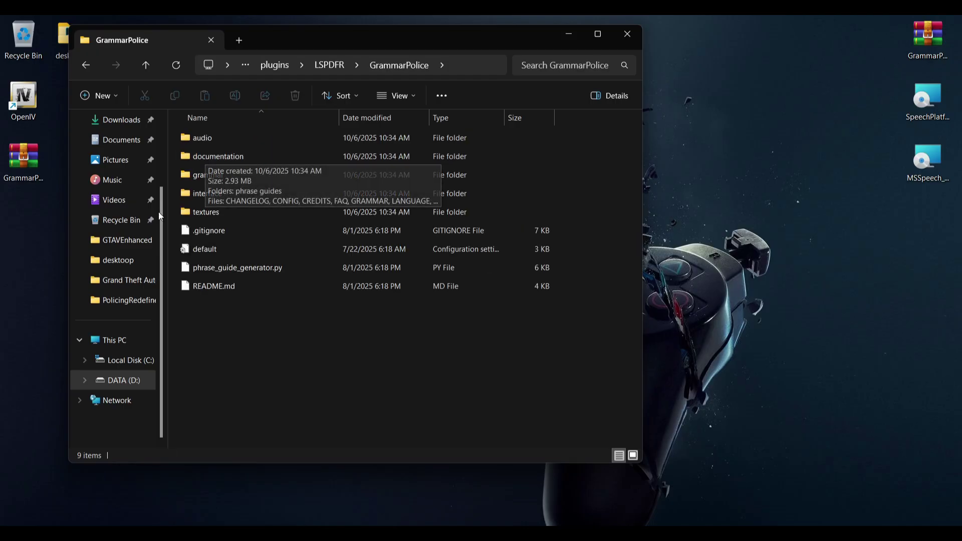
click(224, 254)
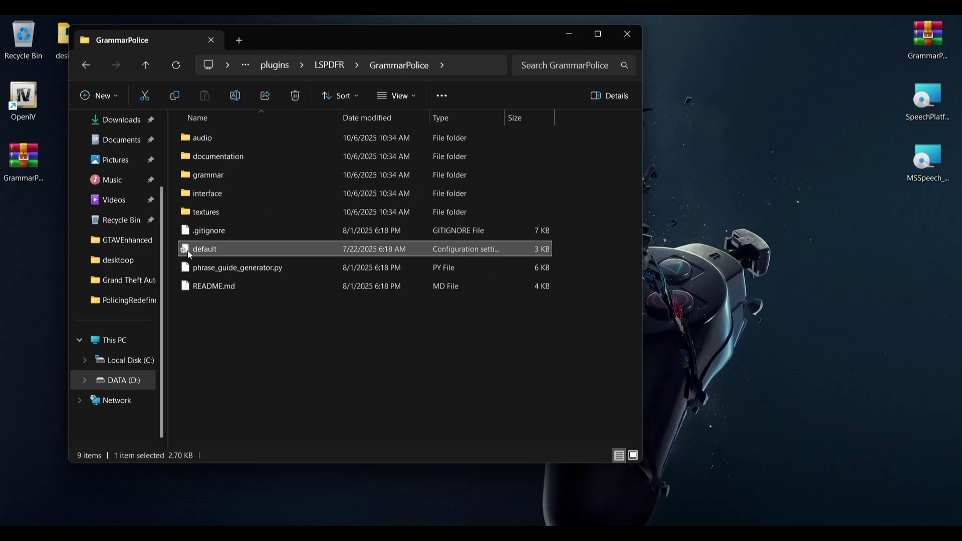
double_click(206, 249)
click(634, 349)
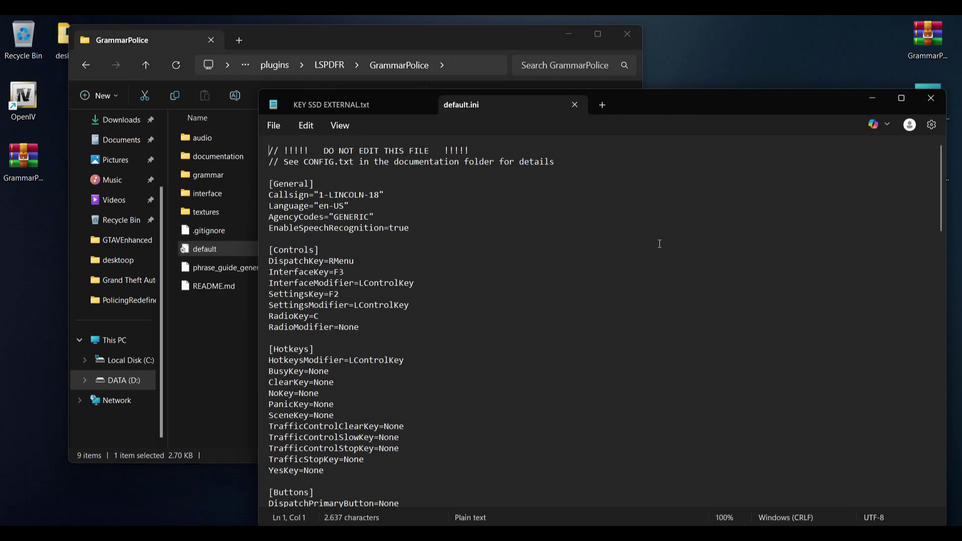
Set DispatchKey to 0 and RadioKey to X in the Controls section of default.ini.
drag(639, 116, 598, 81)
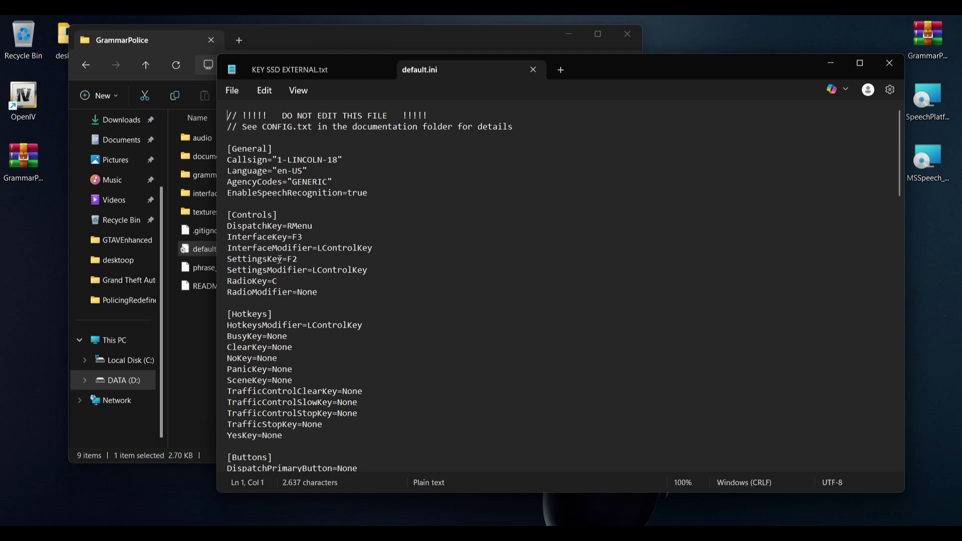
double_click(307, 226)
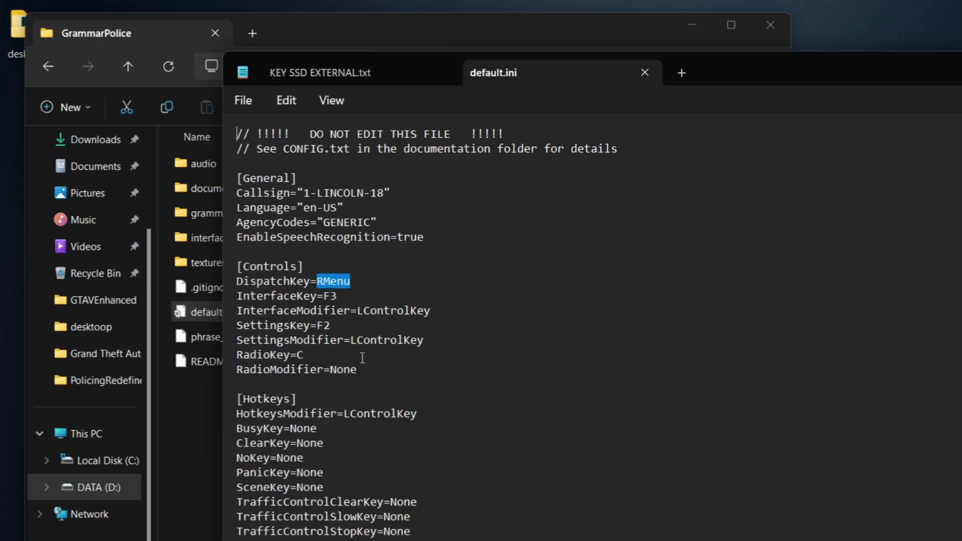
text(0)
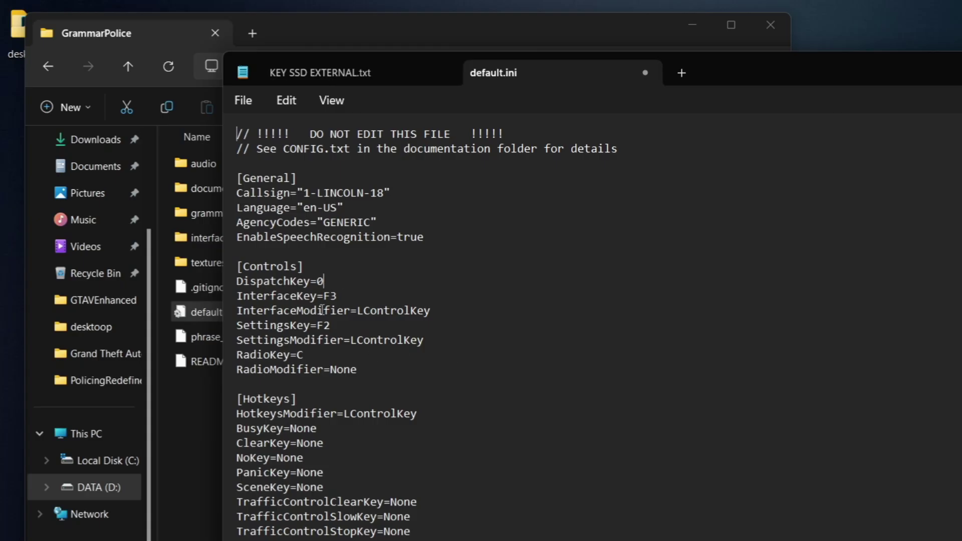
double_click(302, 356)
text(X)
Change the Callsign in the General section to the officer's name in the middle and 007 as the ending number.
drag(364, 194, 317, 195)
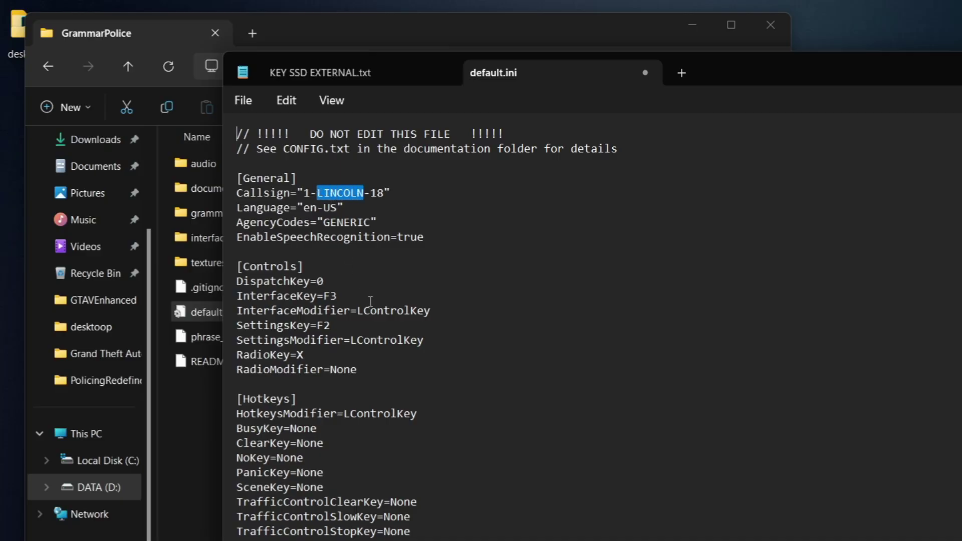
text(JO)
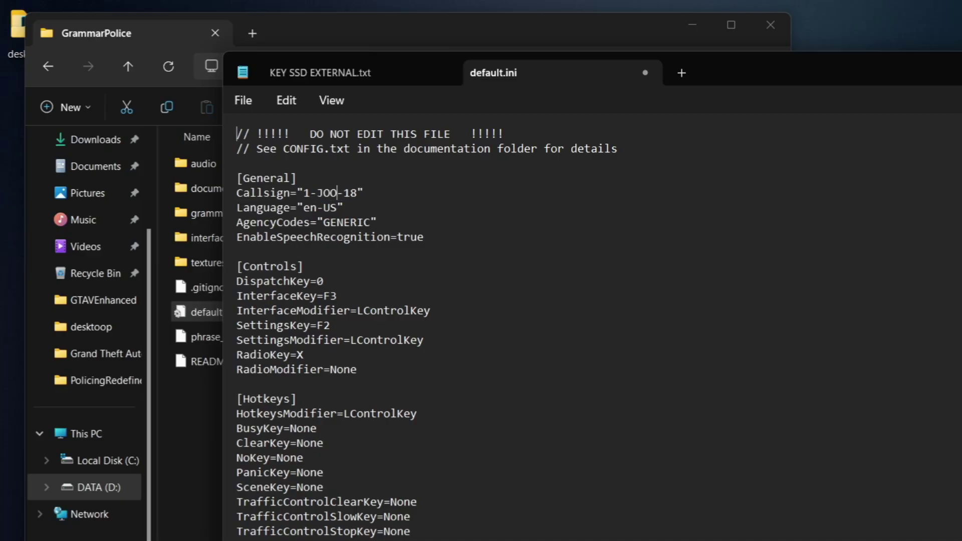
text(NI)
drag(366, 195, 353, 196)
text(007)
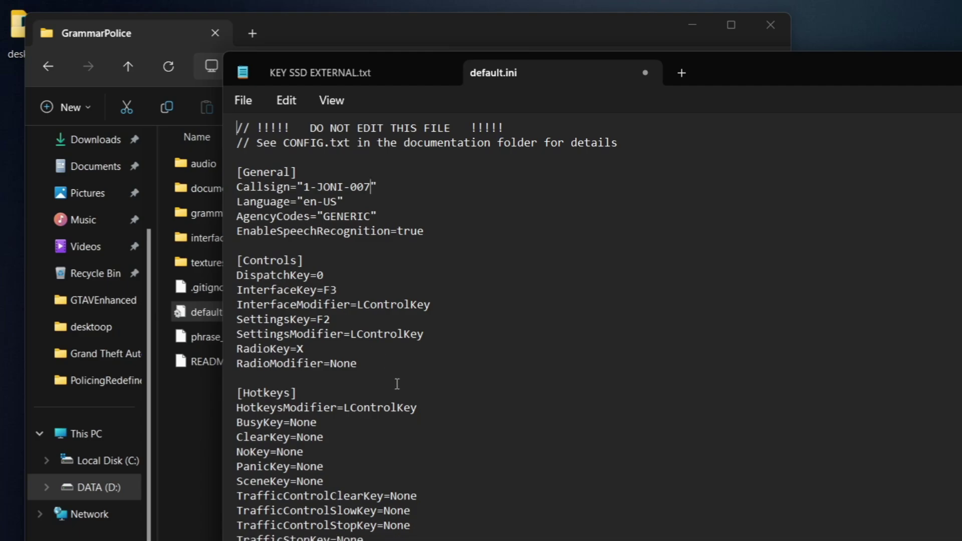
Review the Buttons, Display and PTT settings in default.ini and save the edited file.
scroll(408, 408, down, 5)
scroll(475, 446, down, 3)
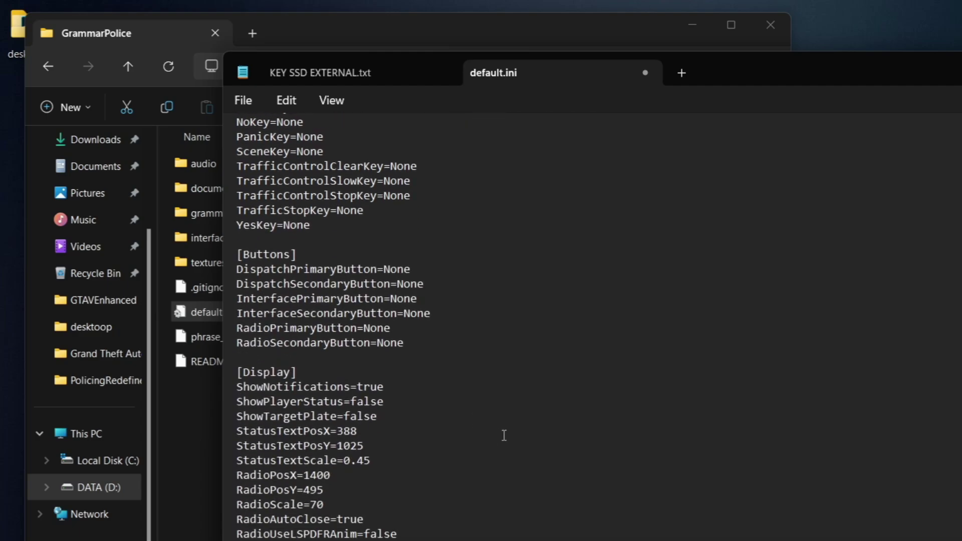
scroll(396, 505, down, 1)
scroll(401, 479, down, 5)
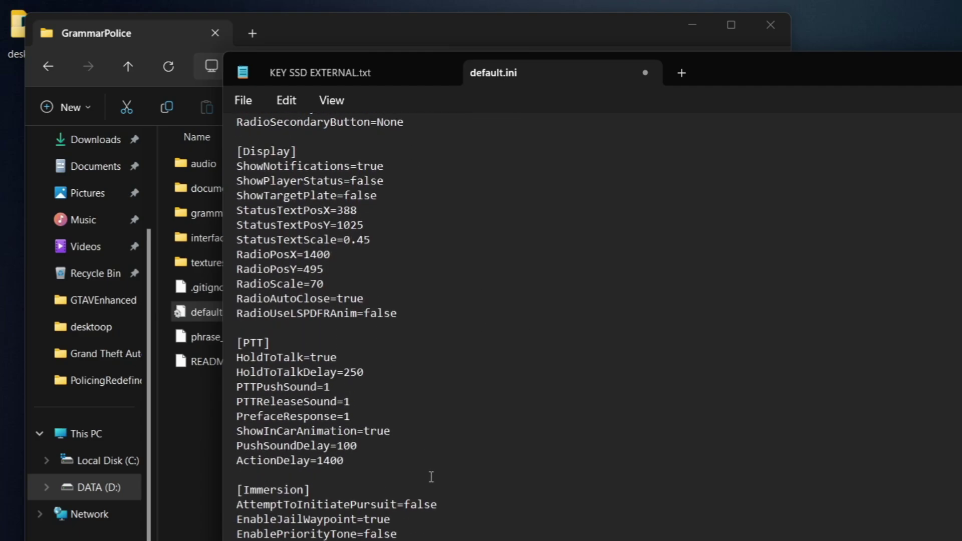
scroll(431, 476, up, 13)
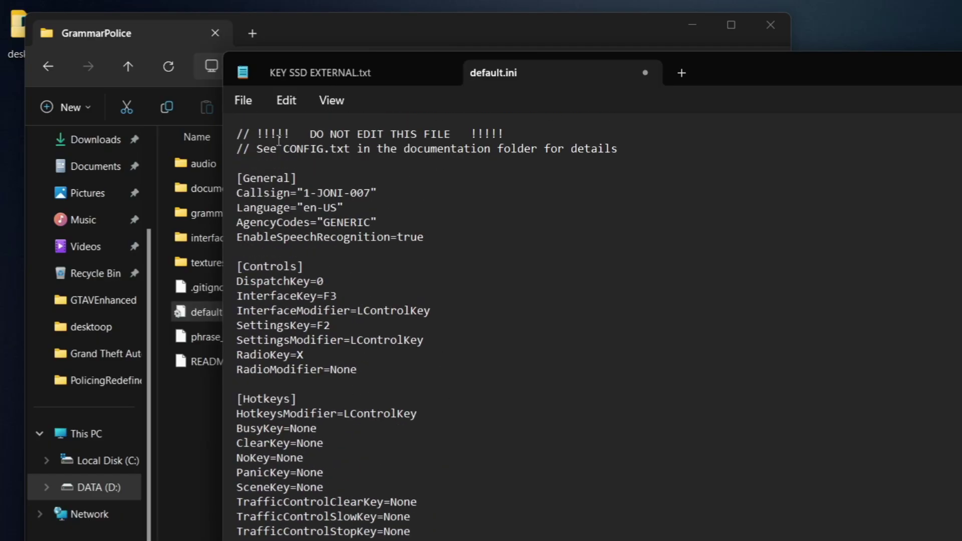
click(241, 101)
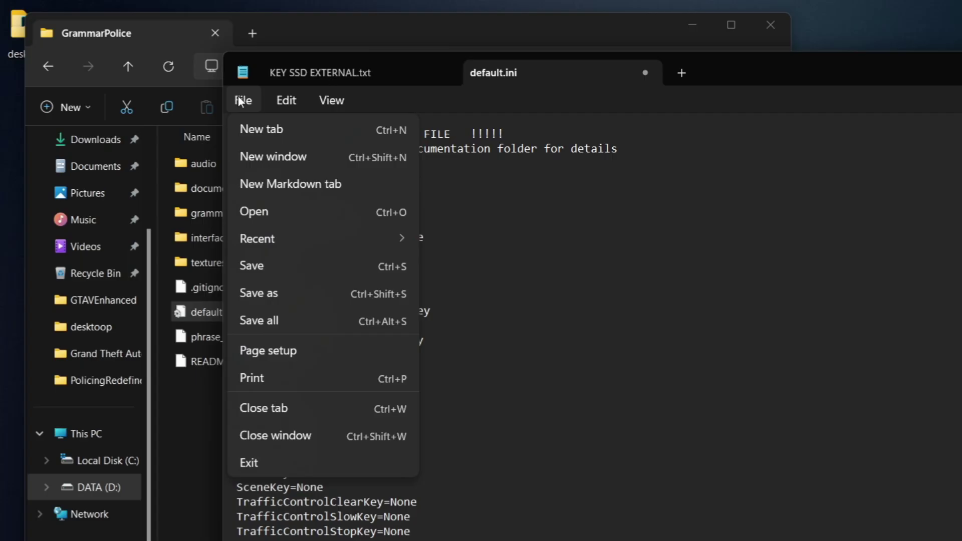
click(281, 267)
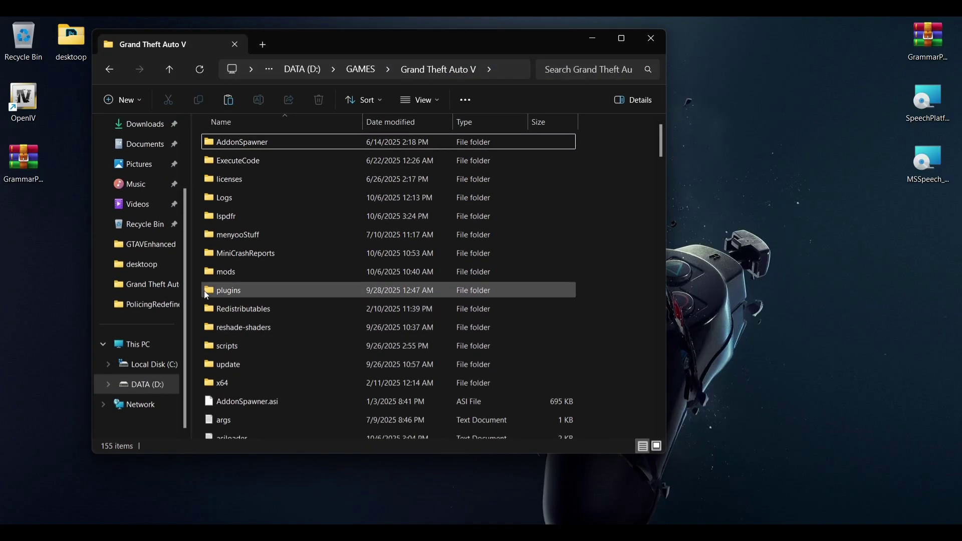
Open the en-GENERIC phrase guide from plugins > LSPDFR > GrammarPolice > documentation > phrase guides.
double_click(206, 296)
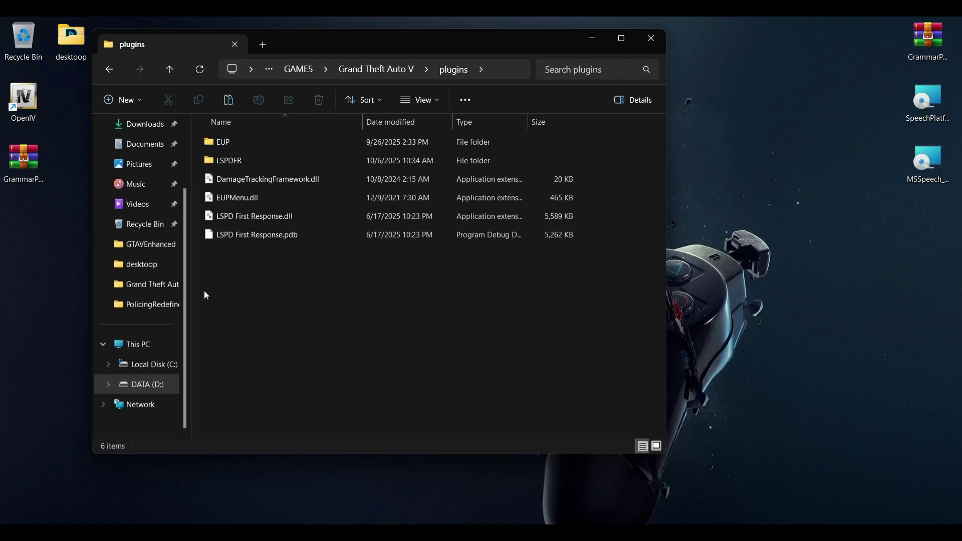
double_click(210, 165)
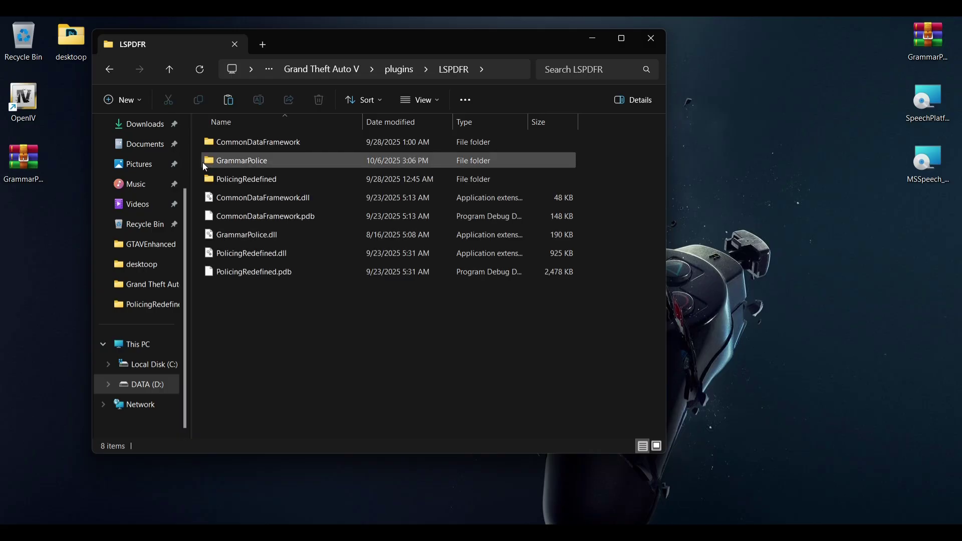
double_click(206, 161)
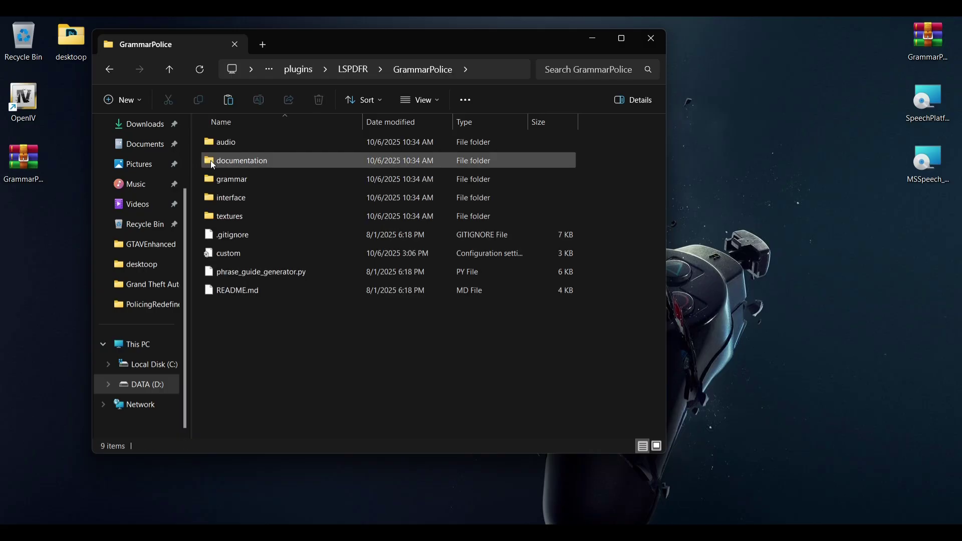
double_click(213, 161)
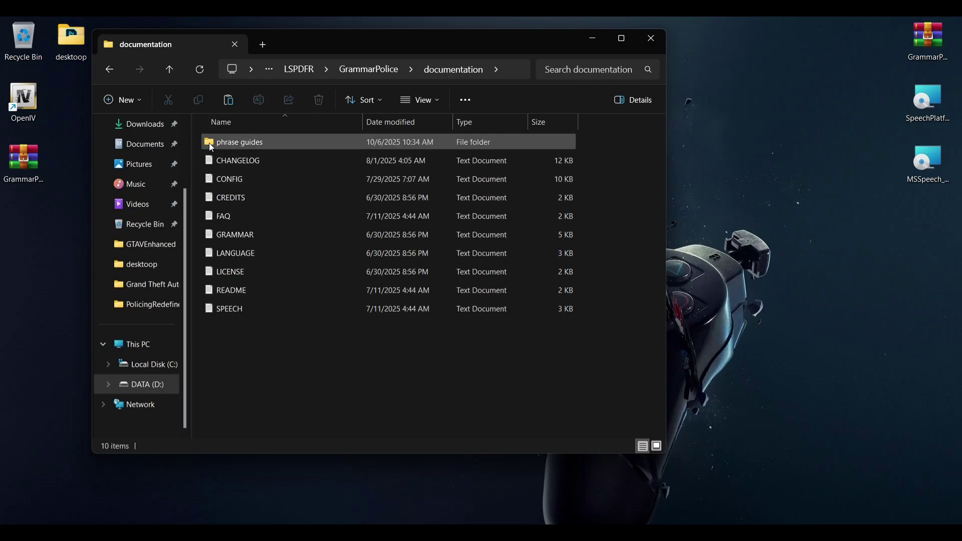
double_click(211, 146)
click(213, 183)
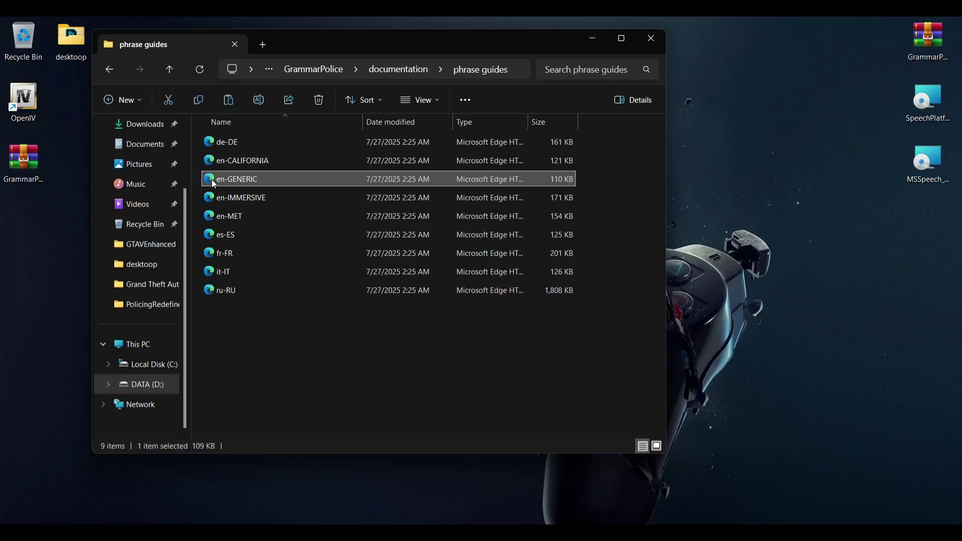
double_click(213, 183)
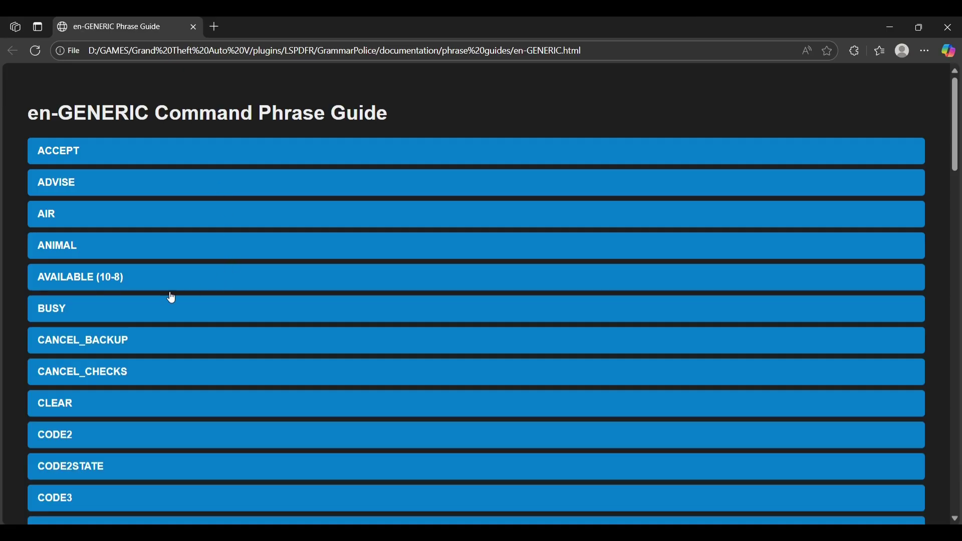
Expand the PEDCHECK command in the phrase guide and highlight the phrase "request ped check".
scroll(23, 335, down, 2)
scroll(23, 335, down, 14)
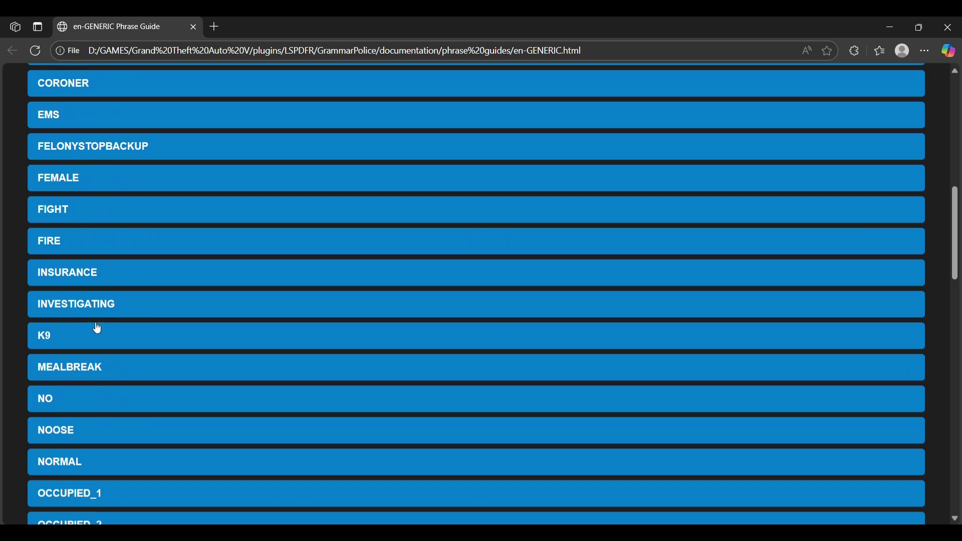
scroll(86, 312, down, 2)
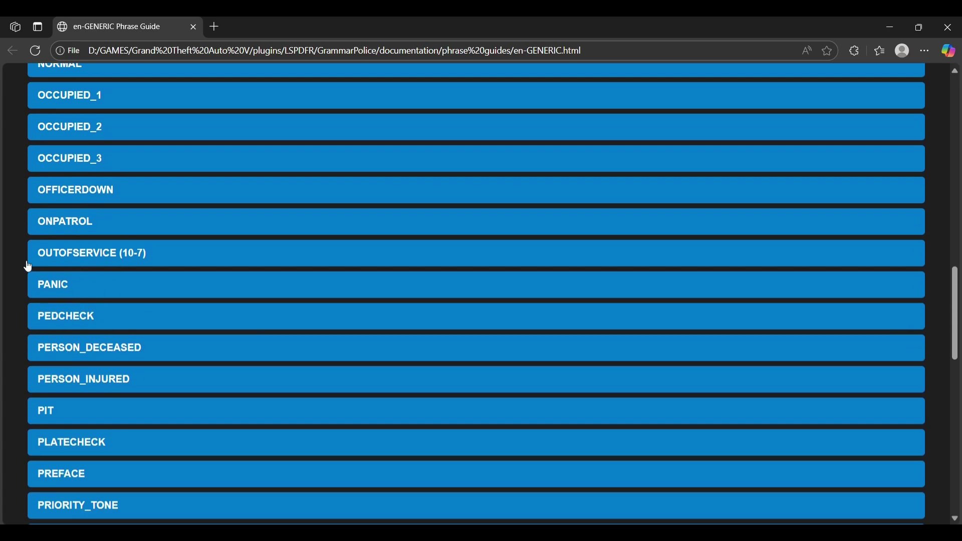
click(63, 326)
scroll(64, 316, down, 1)
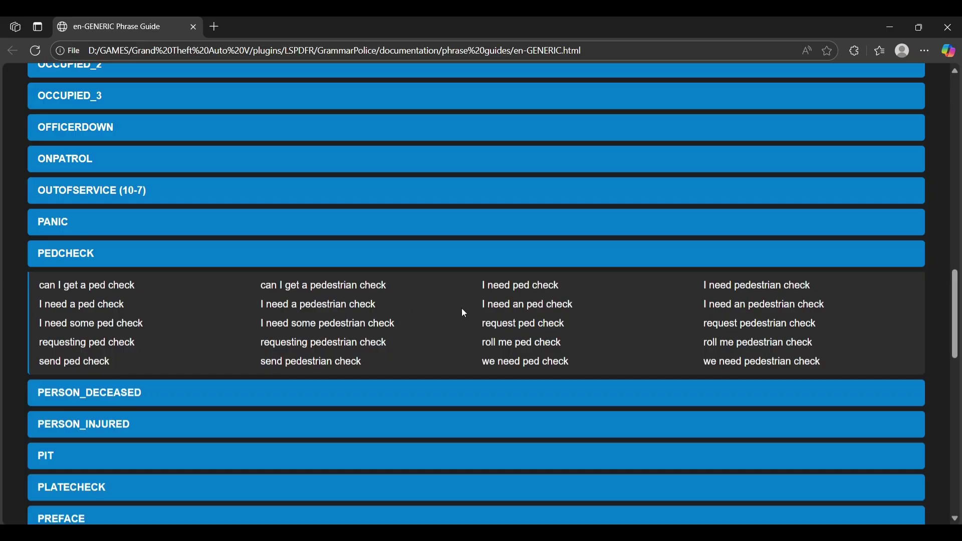
drag(540, 323, 565, 324)
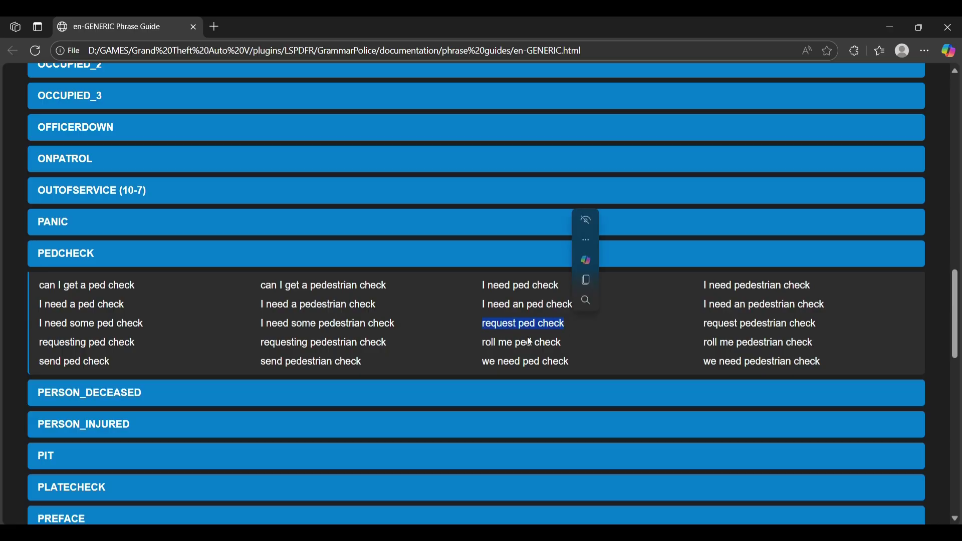
Expand the TRANSPORT command near the end of the phrase guide to read its spoken phrases.
scroll(179, 314, down, 4)
scroll(103, 352, down, 6)
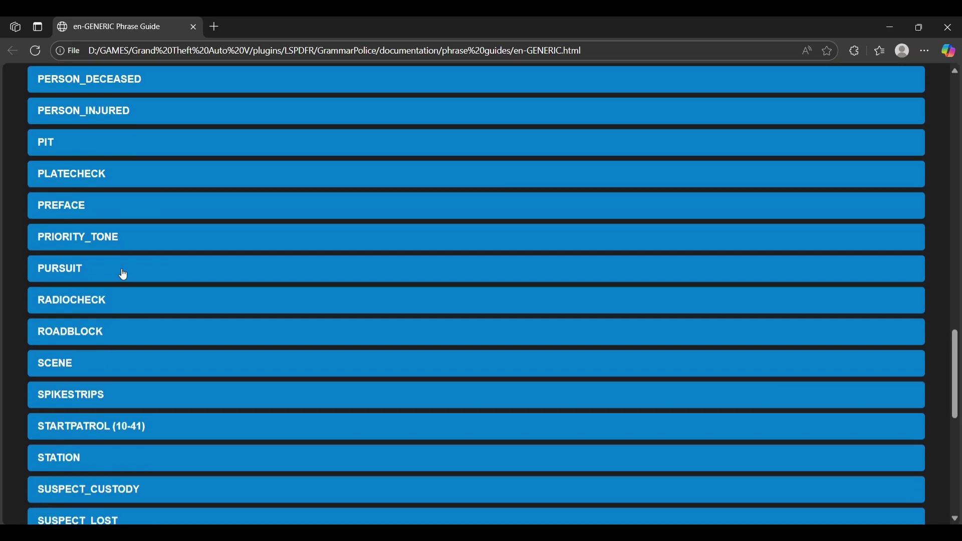
scroll(91, 281, down, 5)
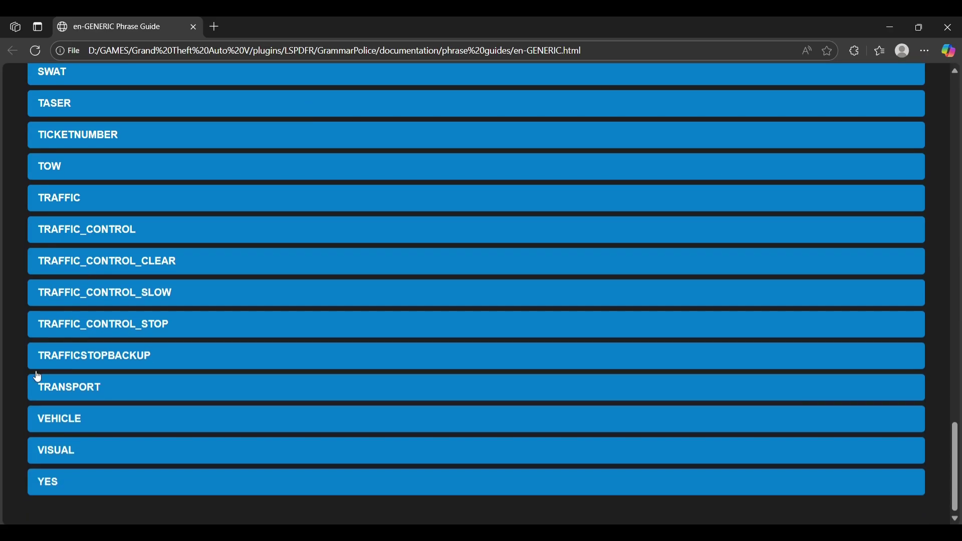
click(61, 392)
scroll(75, 371, down, 1)
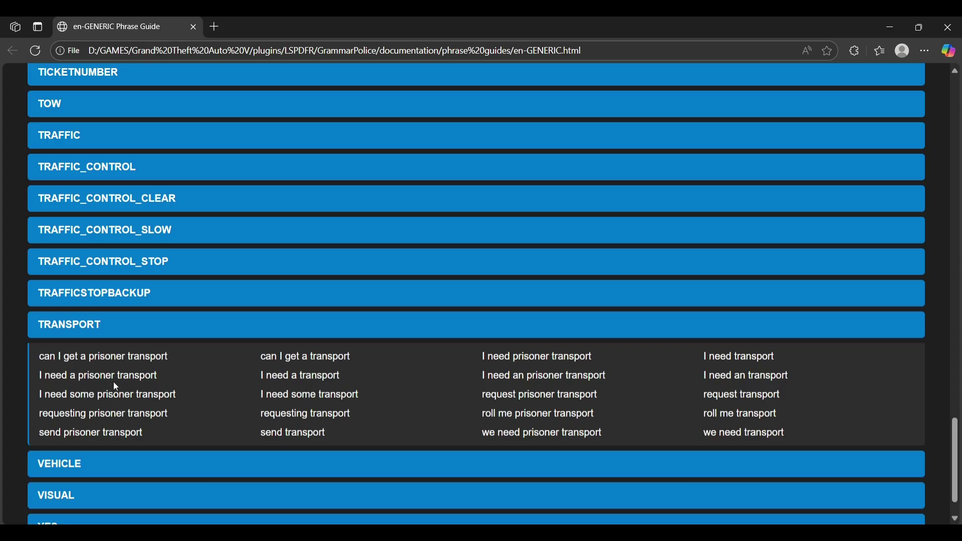
scroll(98, 374, down, 1)
Expand the CODE2 and ANIMAL commands to read their phrases, and close the phrase guide.
scroll(100, 375, up, 20)
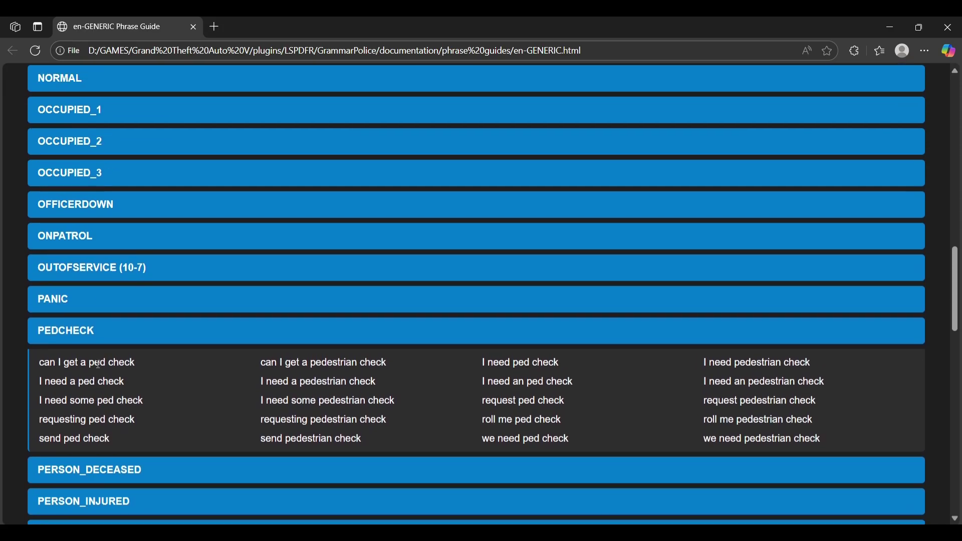
scroll(98, 356, up, 12)
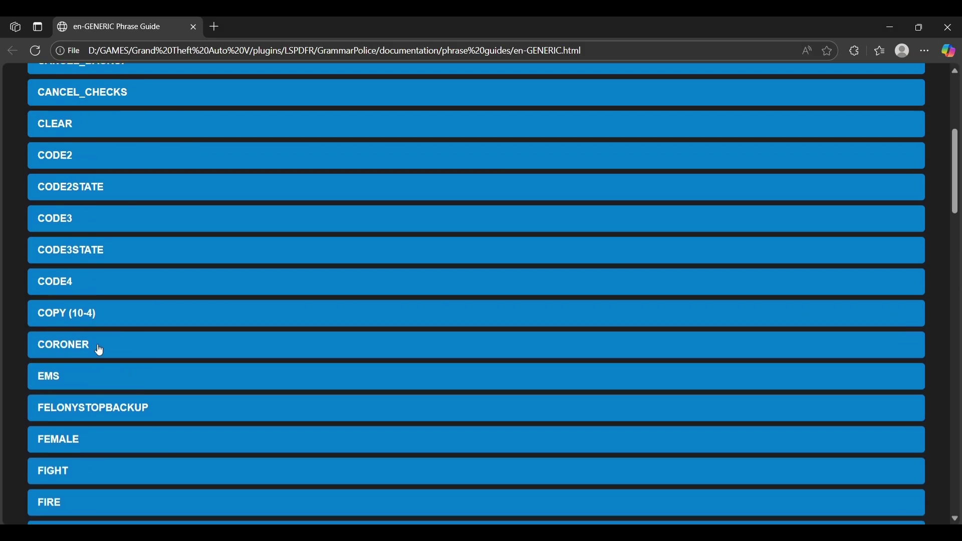
scroll(100, 353, up, 2)
click(53, 285)
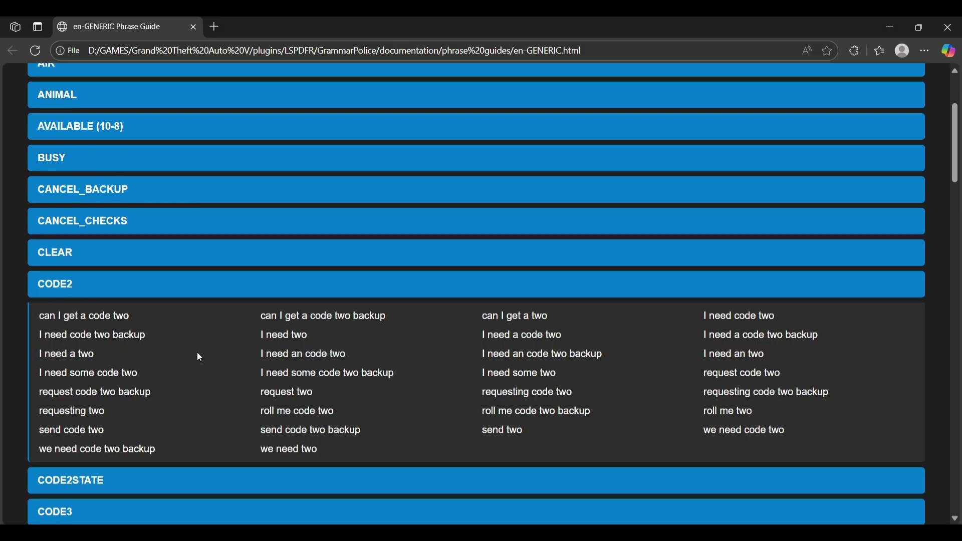
scroll(200, 357, up, 3)
click(61, 223)
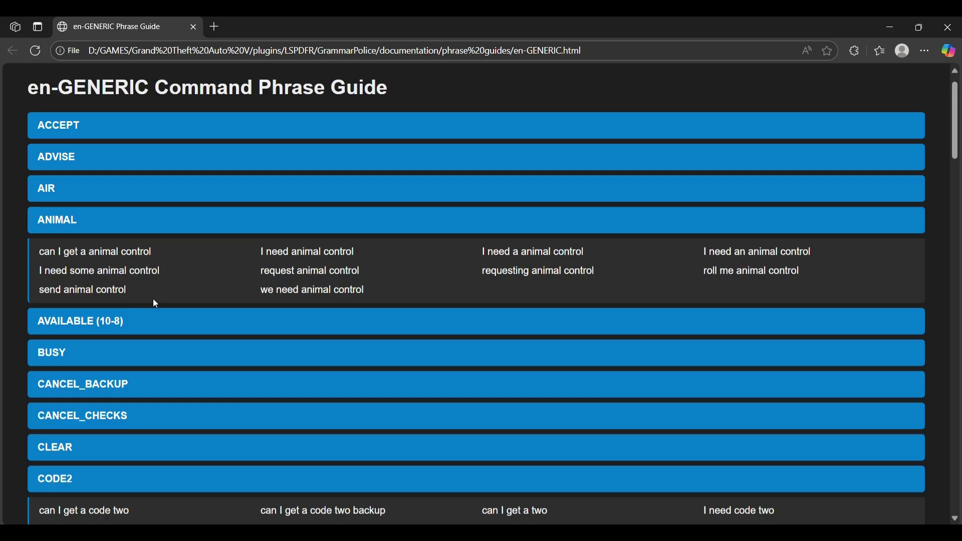
click(949, 27)
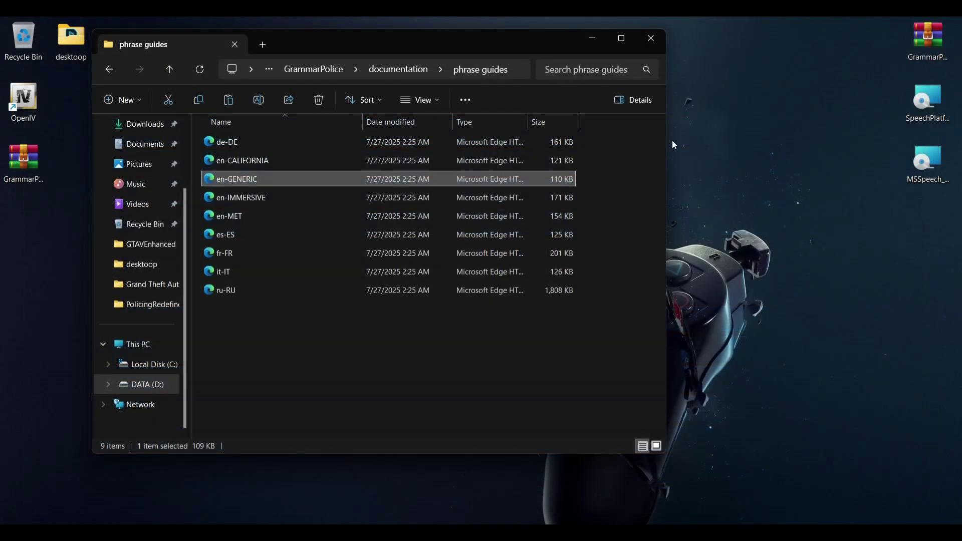